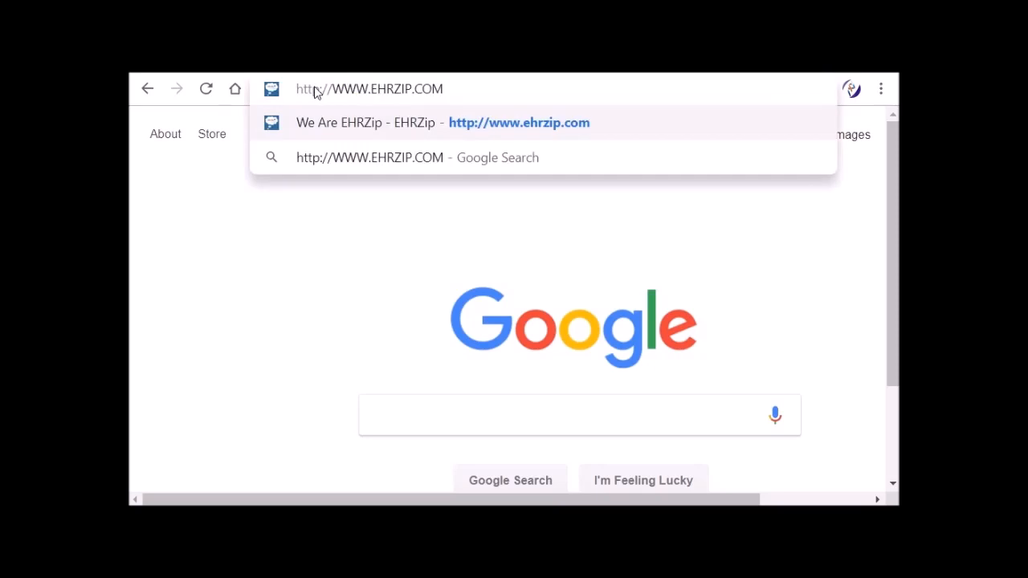
{"action": "key", "text": "Return"}
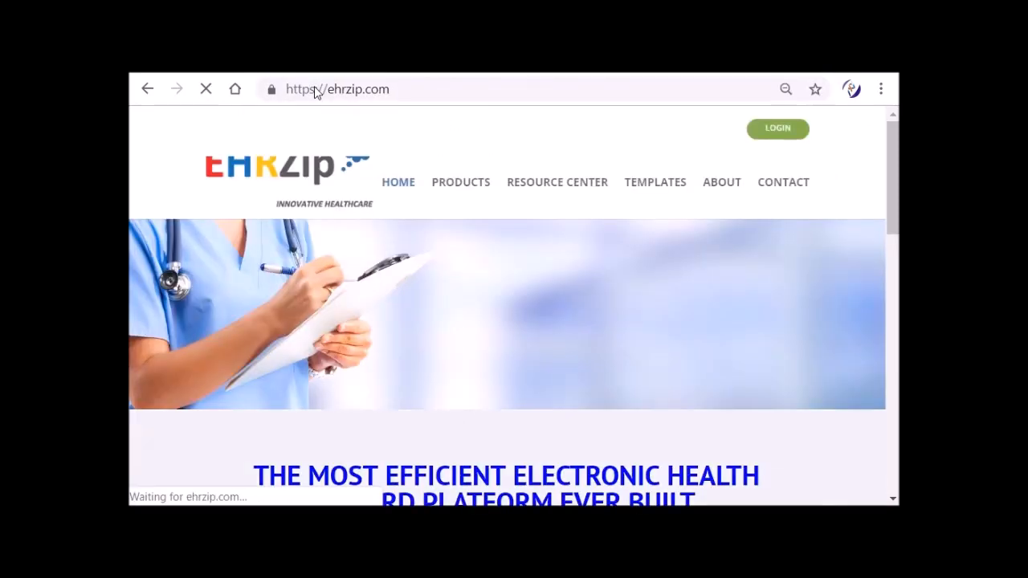
{"action": "left_click", "coordinate": [777, 130]}
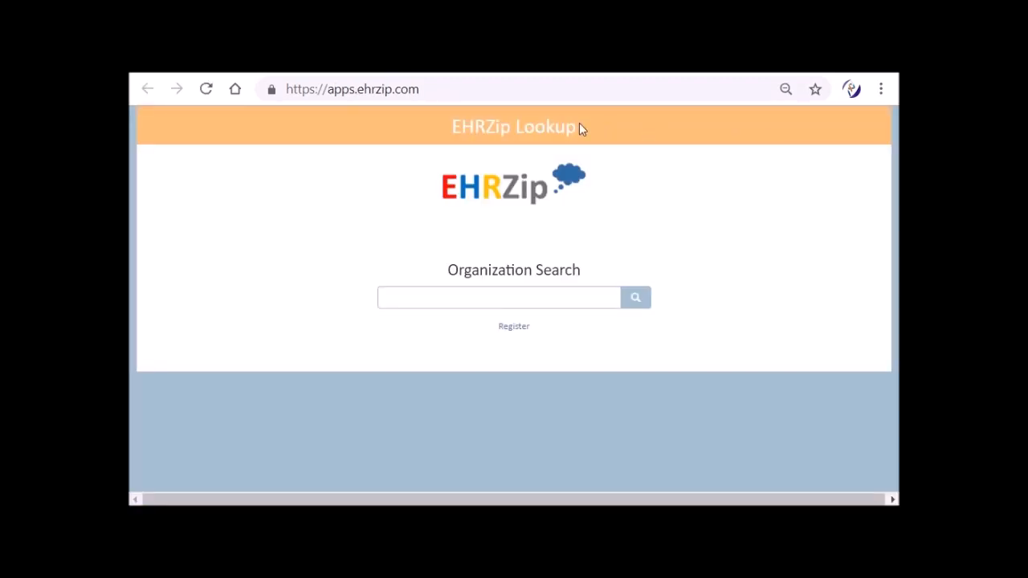
{"action": "left_click", "coordinate": [515, 330]}
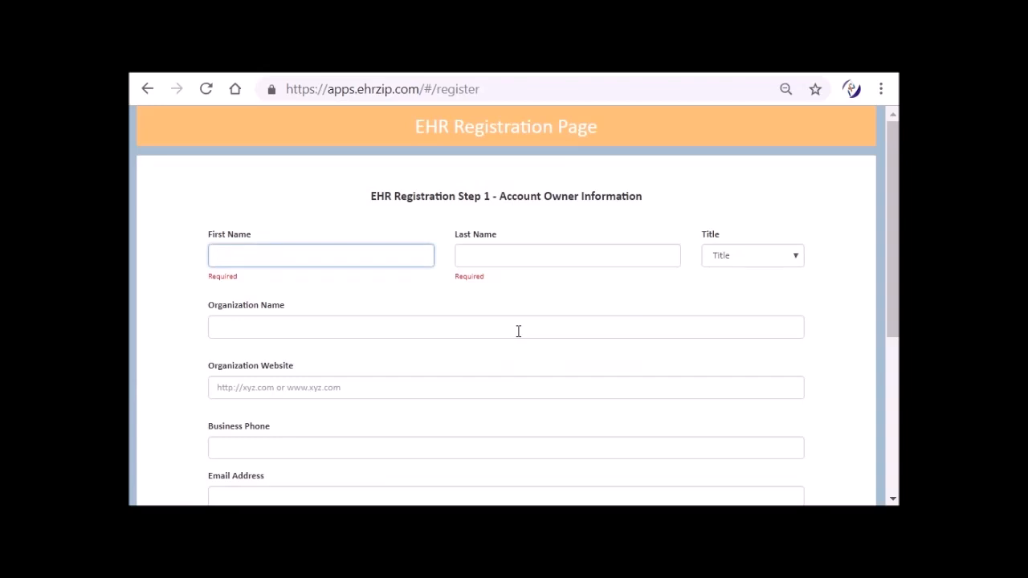
Step: Enter Internal as the account owner's first name and Medicine as the last name
{"action": "type", "text": "Internal"}
{"action": "key", "text": "Tab"}
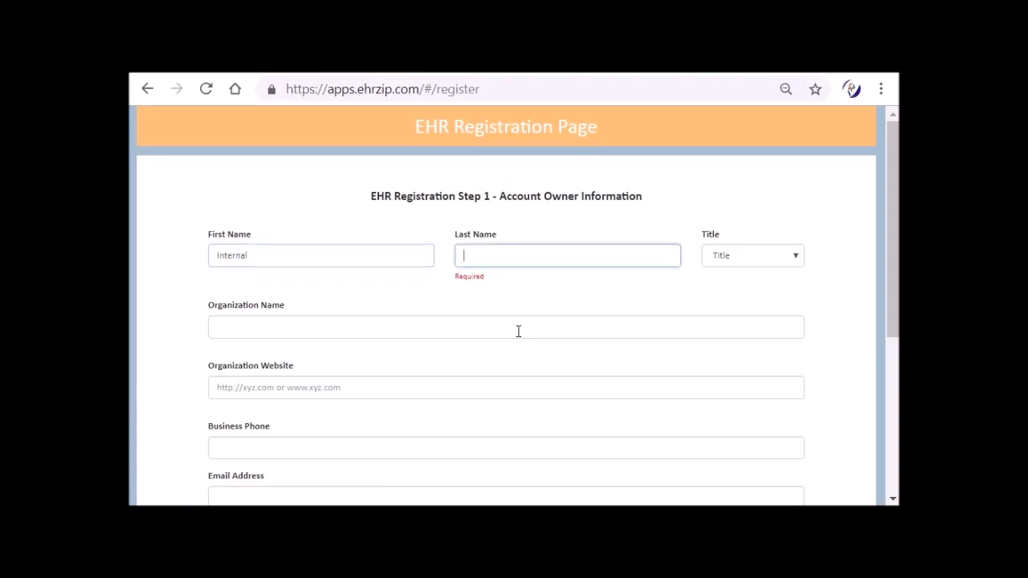
{"action": "type", "text": "Medicine"}
{"action": "key", "text": "Tab"}
{"action": "key", "text": "Tab"}
{"action": "key", "text": "Tab"}
{"action": "key", "text": "Tab"}
{"action": "key", "text": "Tab"}
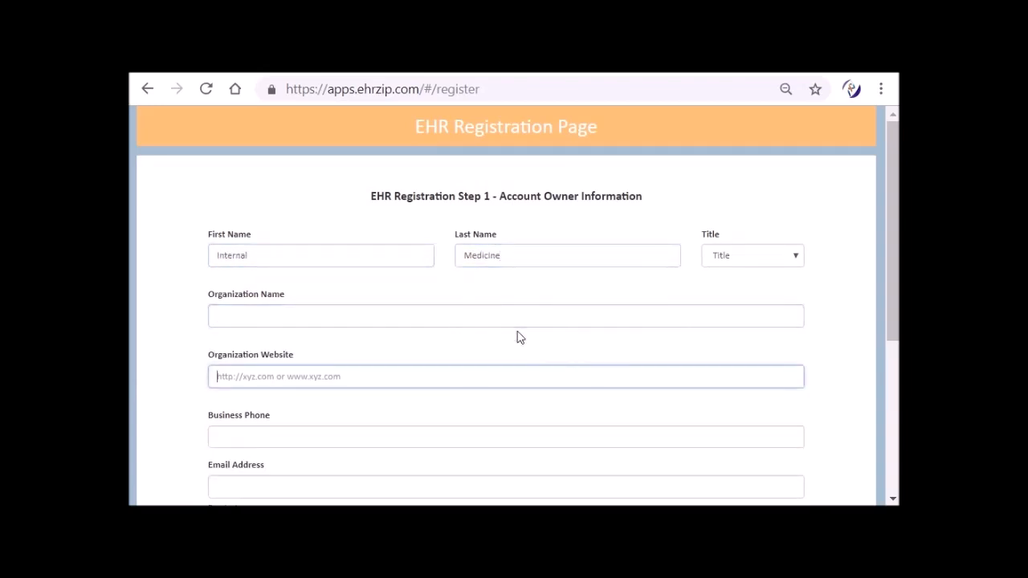
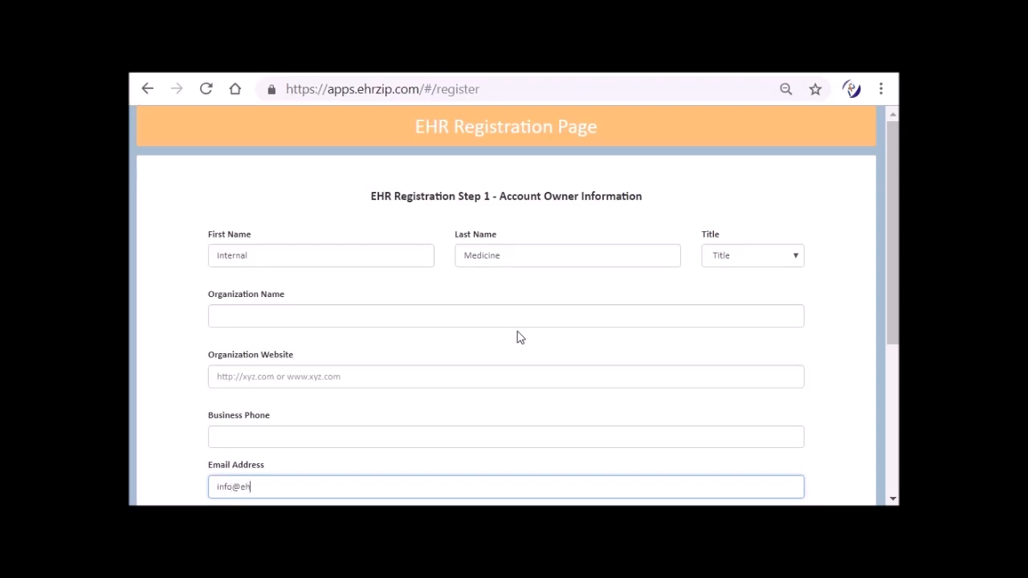
Step: Fill in the account owner's email address and continue to the medical information and credentials part of the registration
{"action": "key", "text": "Tab"}
{"action": "key", "text": "Tab"}
{"action": "key", "text": "Tab"}
{"action": "key", "text": "Tab"}
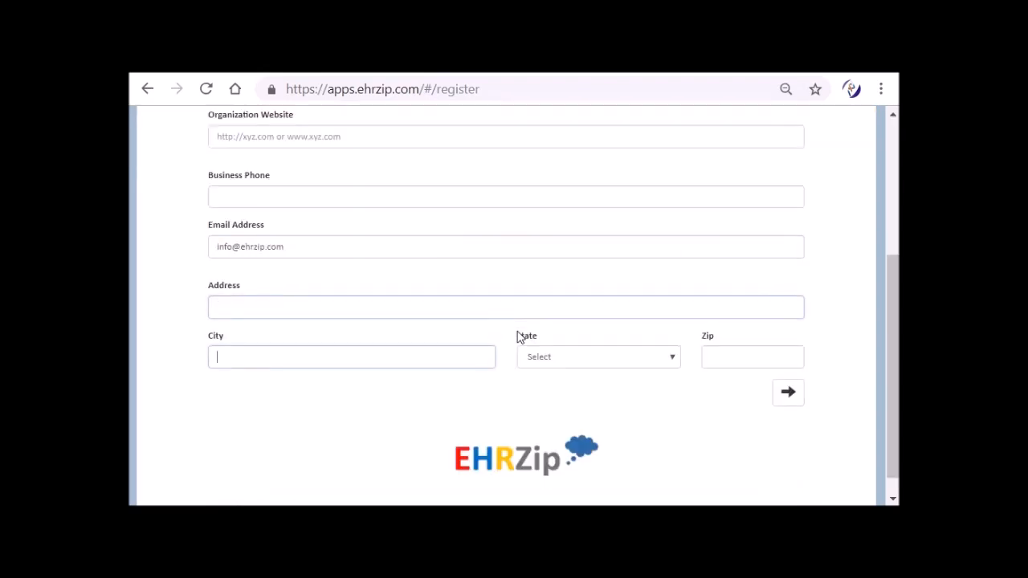
{"action": "key", "text": "Tab"}
{"action": "key", "text": "Return"}
Step: Set the account username to doctor, leaving the license, NPI and DEA numbers blank
{"action": "key", "text": "Tab"}
{"action": "key", "text": "Tab"}
{"action": "key", "text": "Tab"}
{"action": "key", "text": "Tab"}
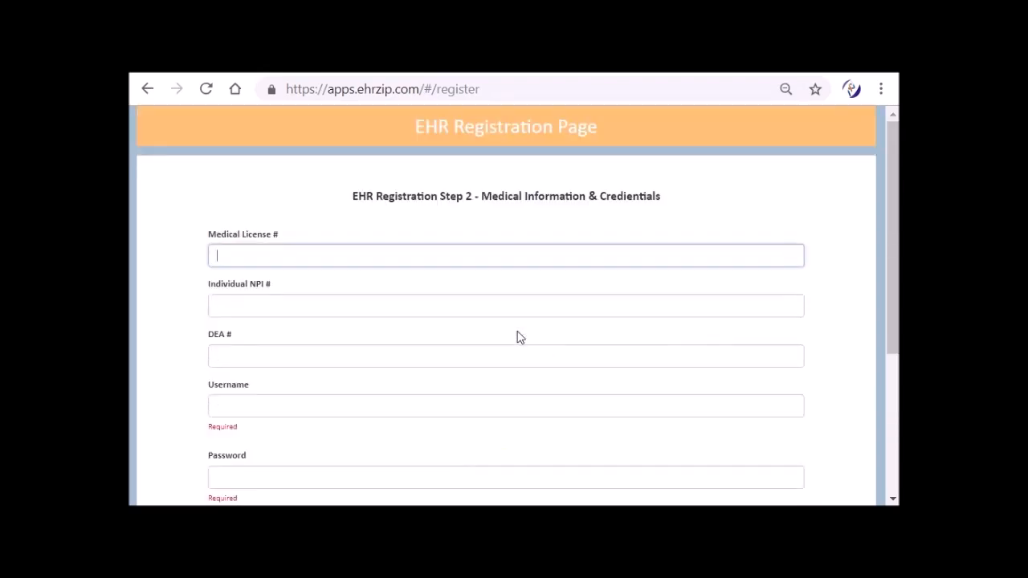
{"action": "type", "text": "do"}
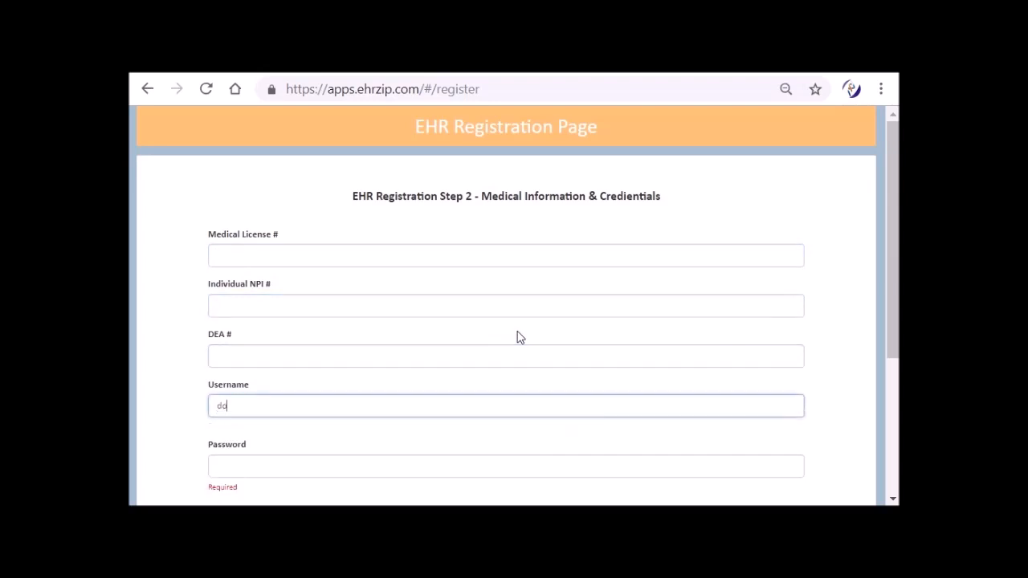
{"action": "type", "text": "ctordoctor"}
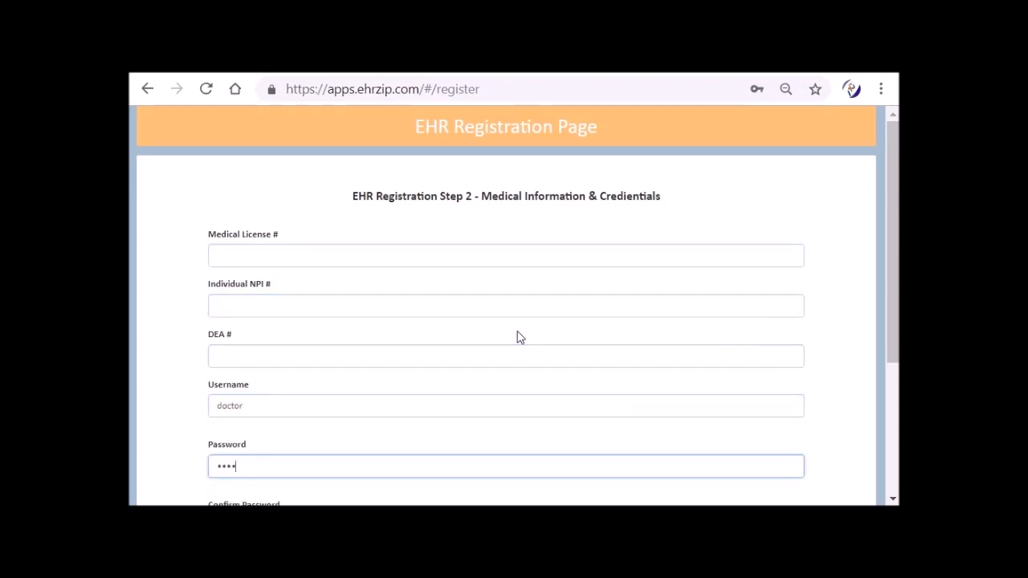
Step: Enter the account password, repeat it for confirmation and submit the registration
{"action": "key", "text": "Tab"}
{"action": "type", "text": "doct"}
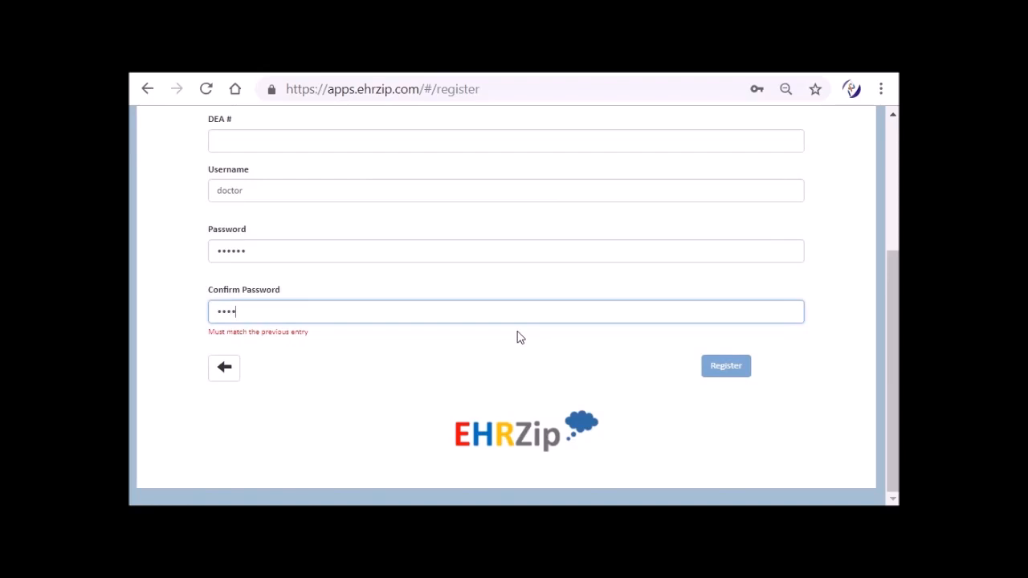
{"action": "type", "text": "or"}
{"action": "key", "text": "Tab"}
{"action": "key", "text": "Tab"}
{"action": "key", "text": "Return"}
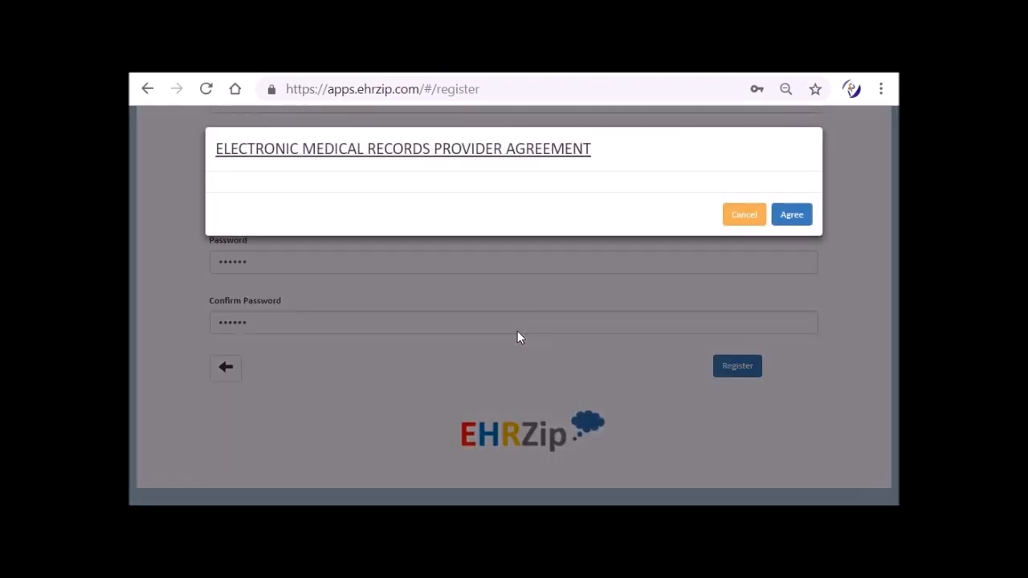
Step: Read through the electronic medical records provider agreement to its end and agree to it
{"action": "scroll", "coordinate": [518, 337], "scroll_direction": "down", "scroll_amount": 15}
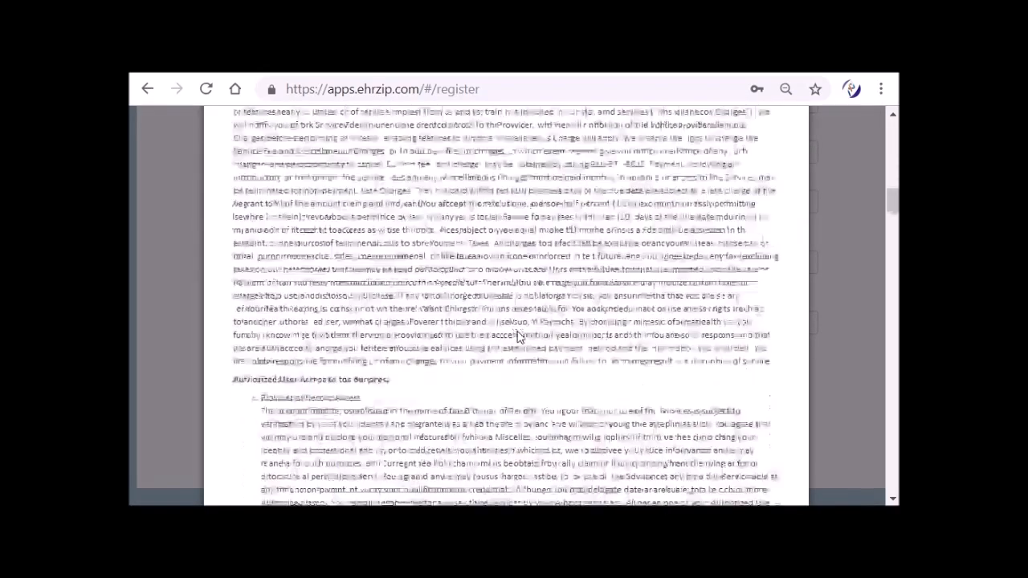
{"action": "scroll", "coordinate": [518, 337], "scroll_direction": "down", "scroll_amount": 15}
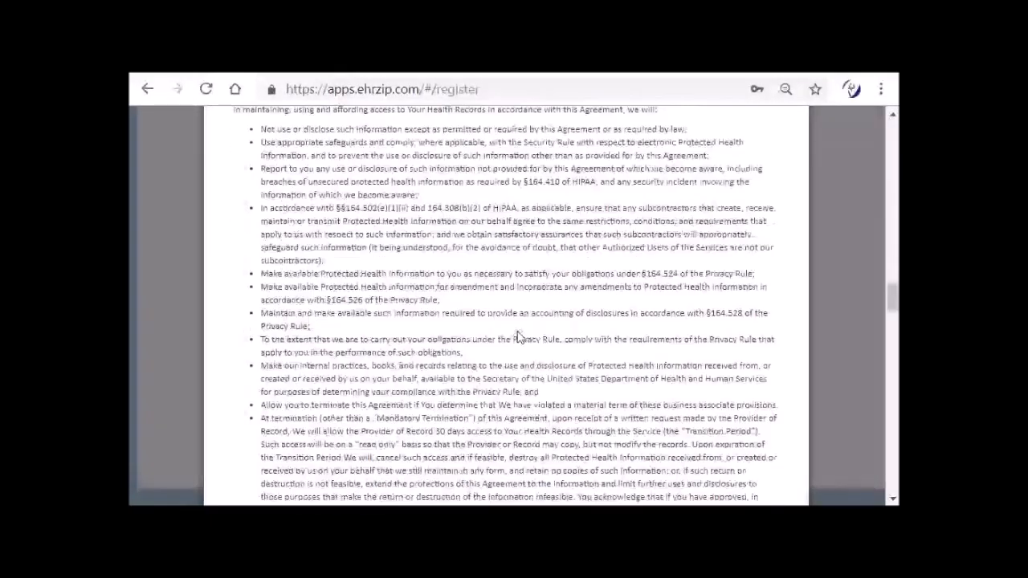
{"action": "scroll", "coordinate": [518, 337], "scroll_direction": "down", "scroll_amount": 15}
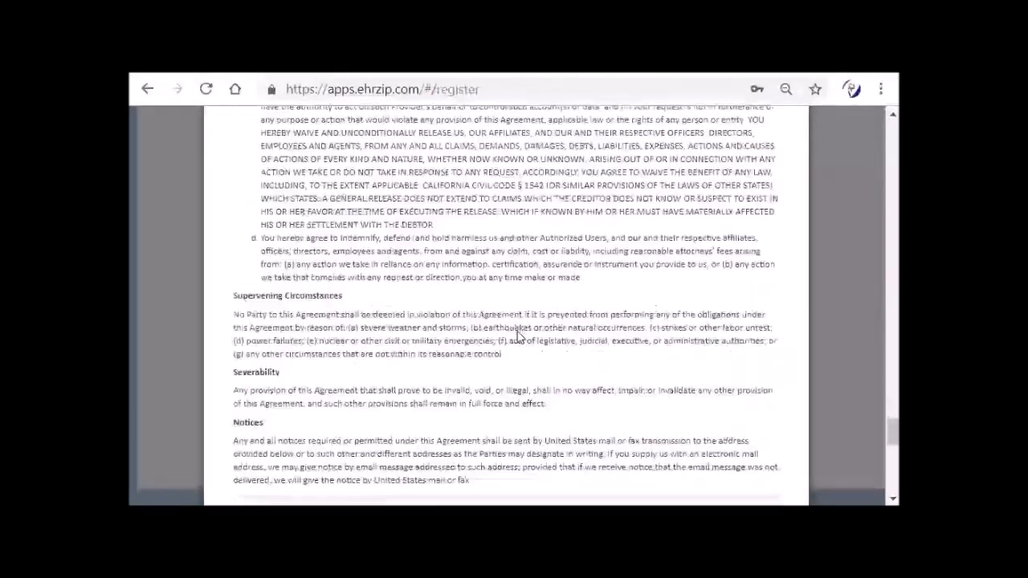
{"action": "key", "text": "Tab"}
{"action": "key", "text": "Tab"}
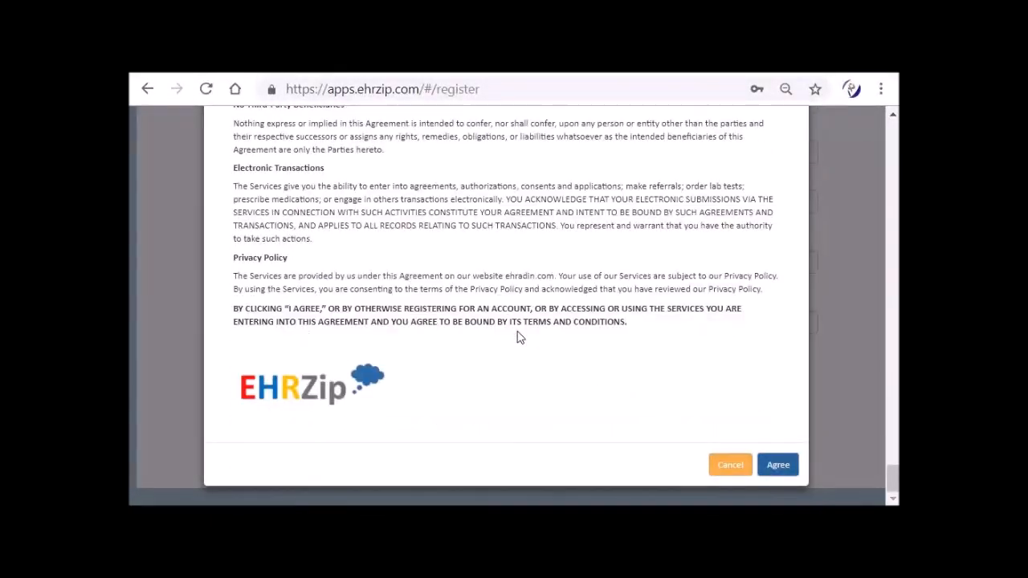
{"action": "key", "text": "Return"}
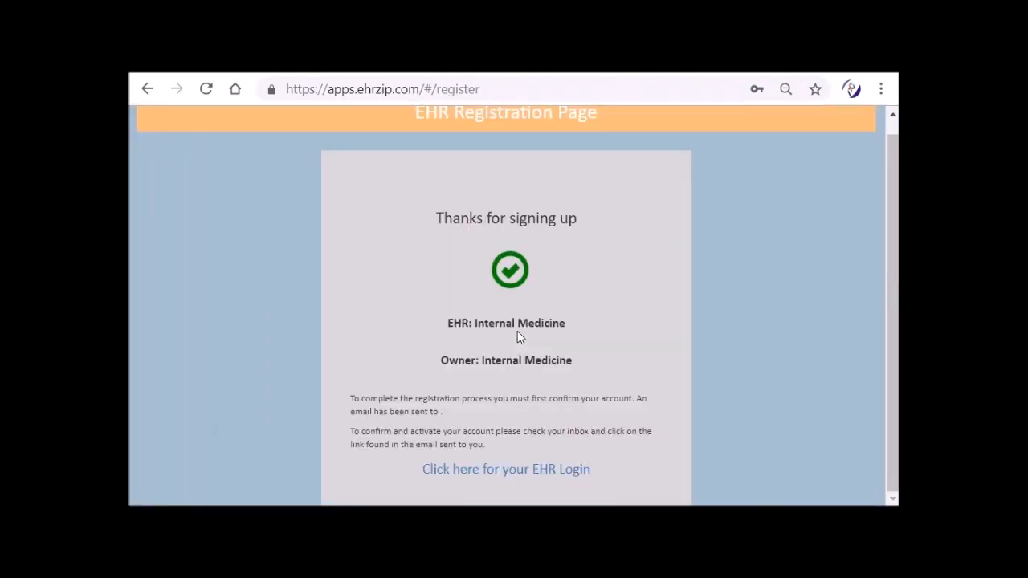
Step: Open the new EHR's login page and sign in with the username doctor and the account password
{"action": "left_click", "coordinate": [515, 472]}
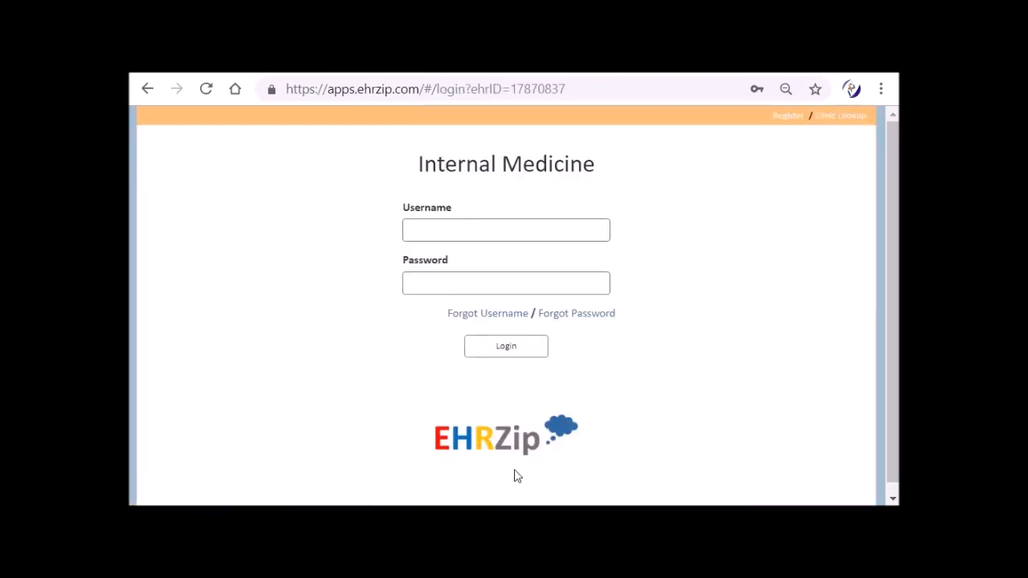
{"action": "type", "text": "doctor"}
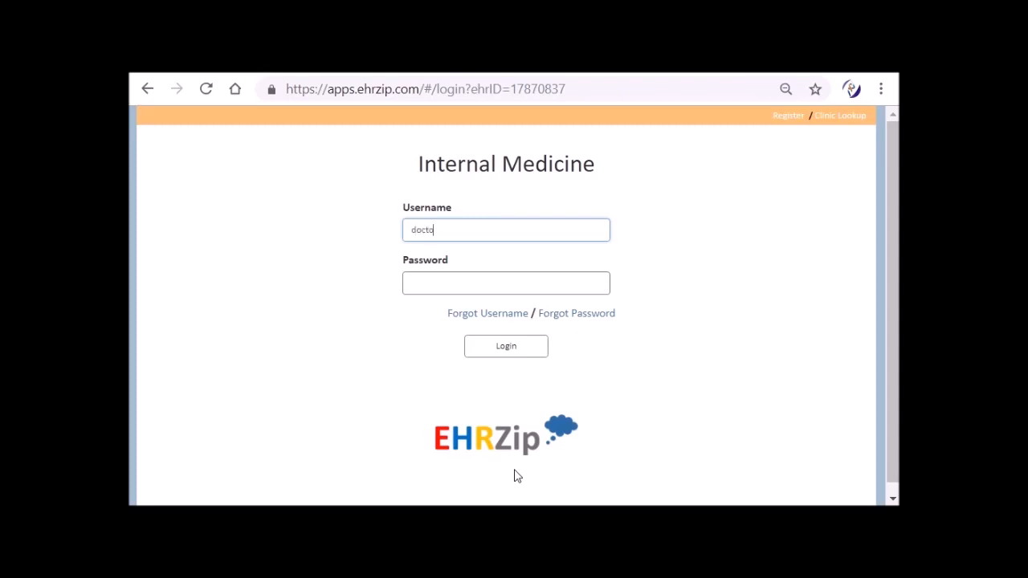
{"action": "key", "text": "Tab"}
{"action": "type", "text": "***"}
{"action": "key", "text": "Return"}
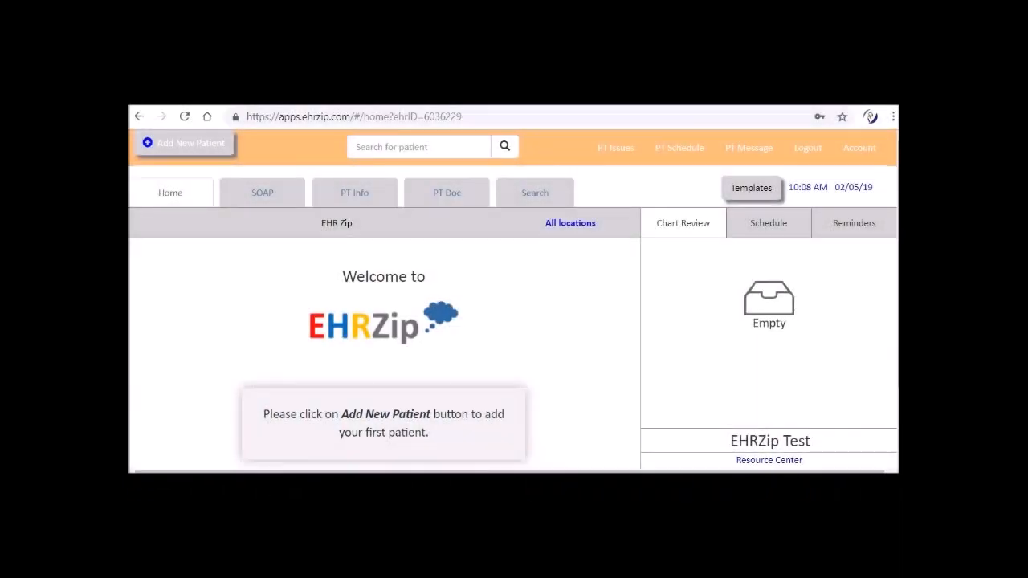
Step: Open the account settings and look over the patient settings, organization profile and personal profile before returning to the user settings
{"action": "left_click", "coordinate": [864, 150]}
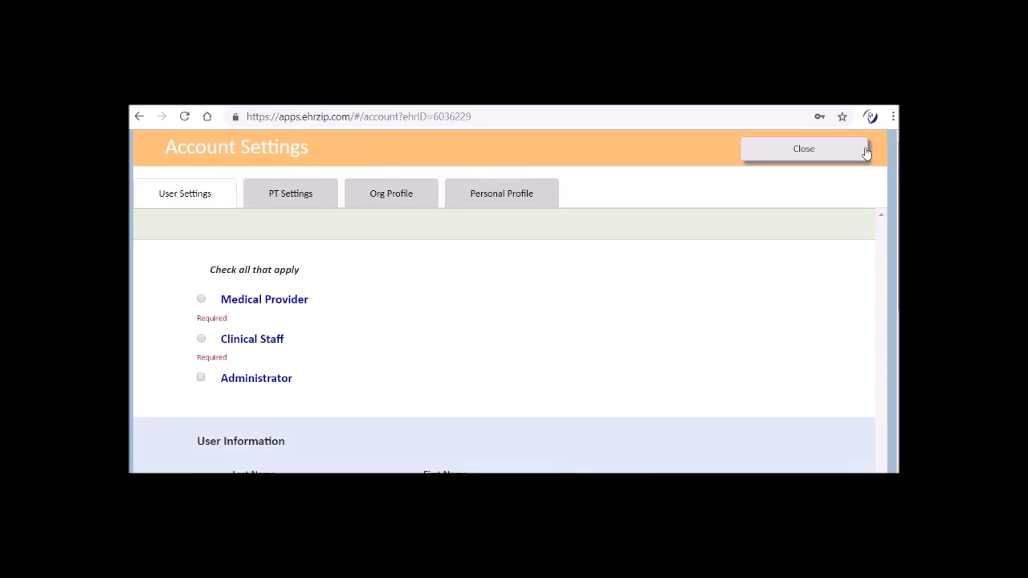
{"action": "left_click", "coordinate": [289, 194]}
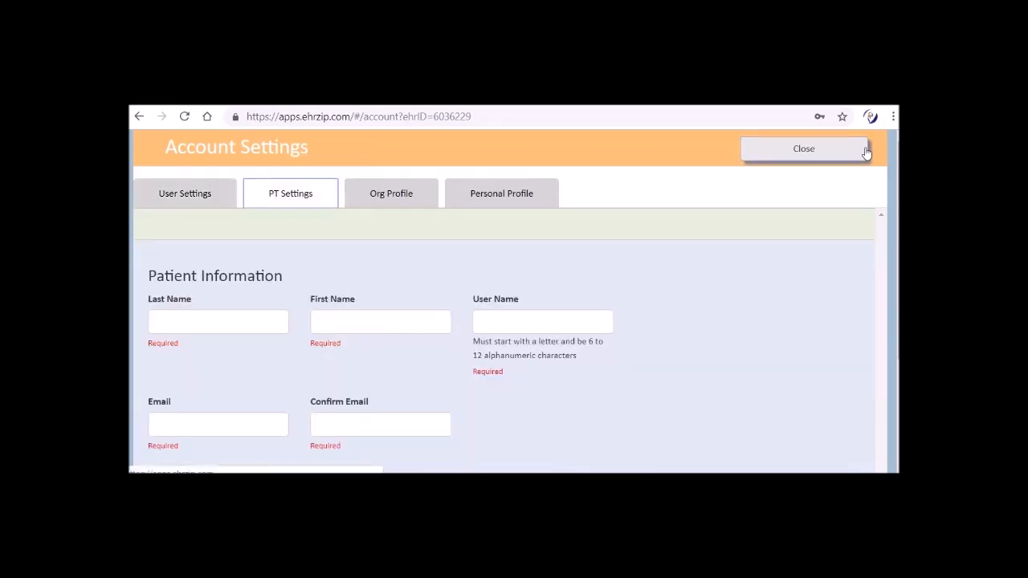
{"action": "left_click", "coordinate": [391, 194]}
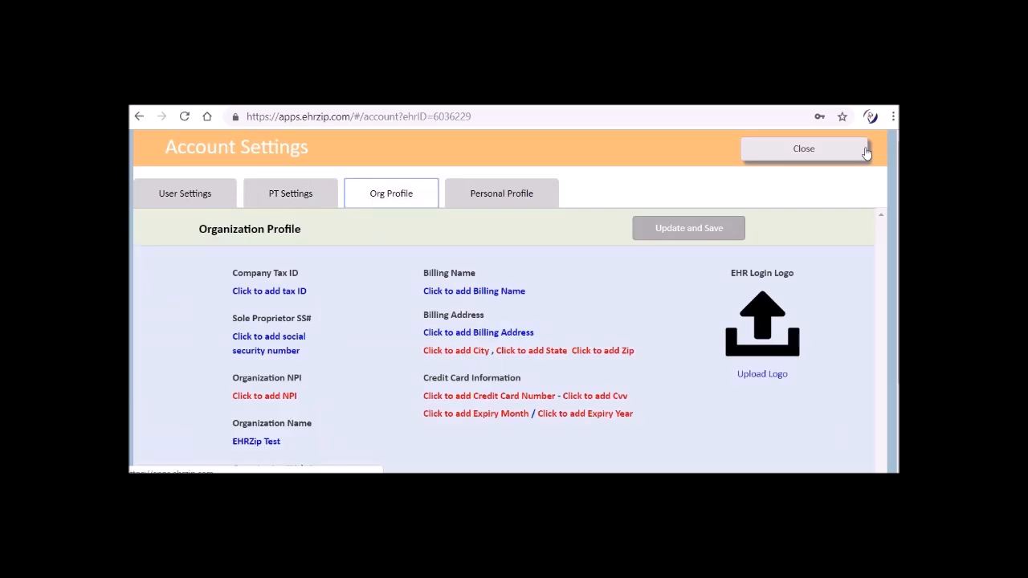
{"action": "left_click", "coordinate": [501, 194]}
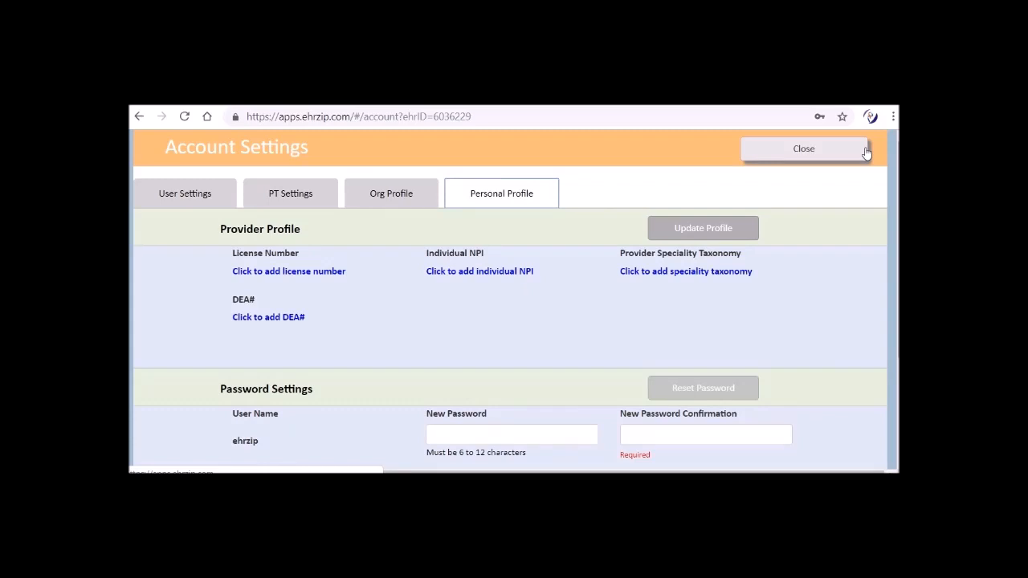
{"action": "left_click", "coordinate": [185, 193]}
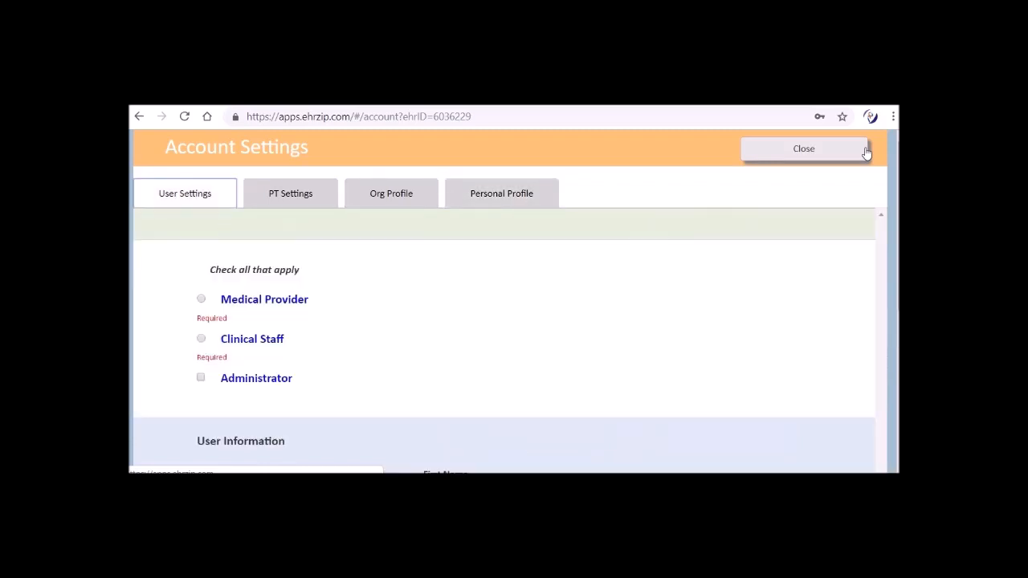
Step: Show the descriptions of the Medical Provider, Clinical Staff and Administrator roles
{"action": "scroll", "coordinate": [867, 153], "scroll_direction": "down", "scroll_amount": 2}
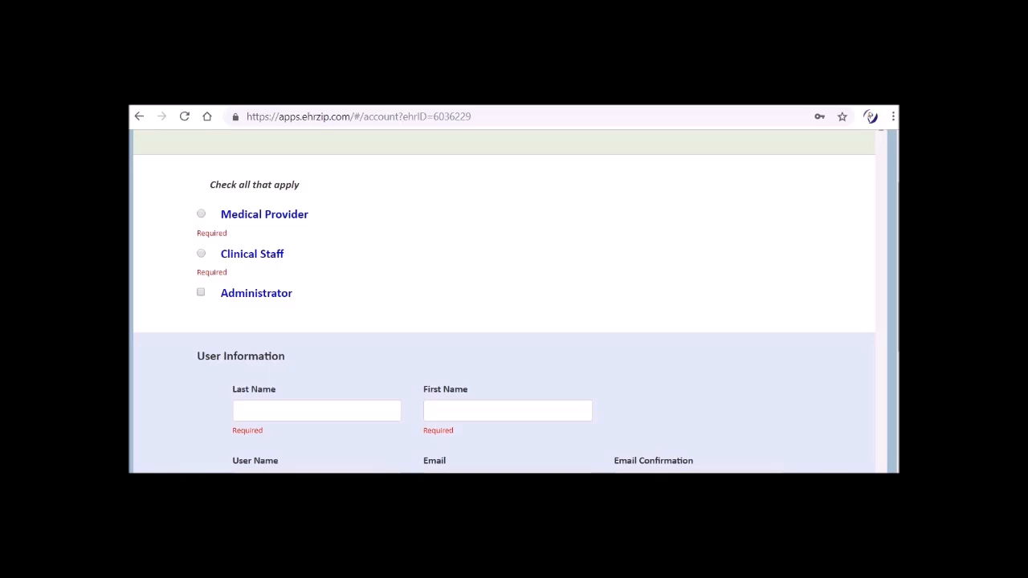
{"action": "left_click", "coordinate": [225, 218]}
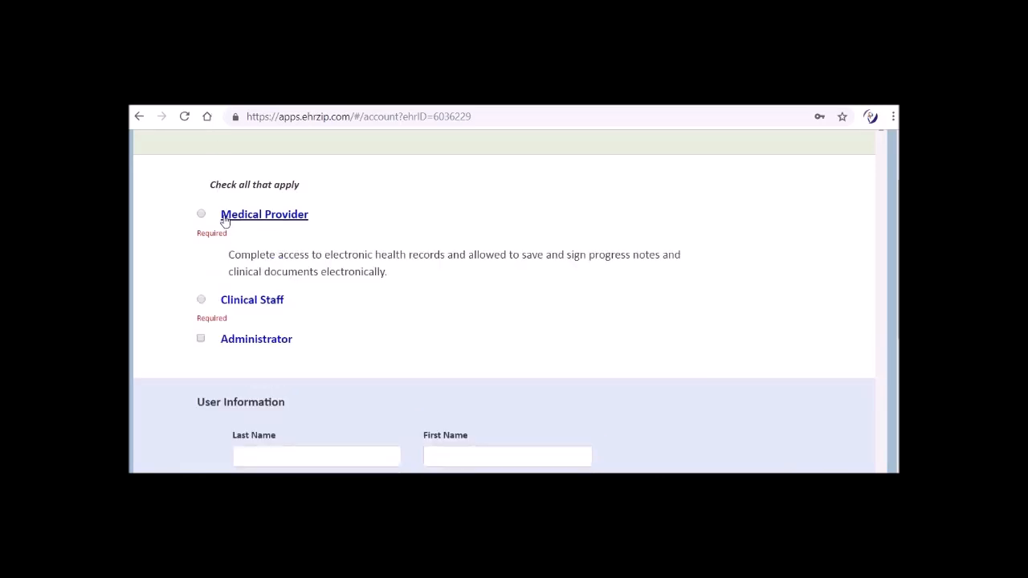
{"action": "left_click", "coordinate": [227, 303]}
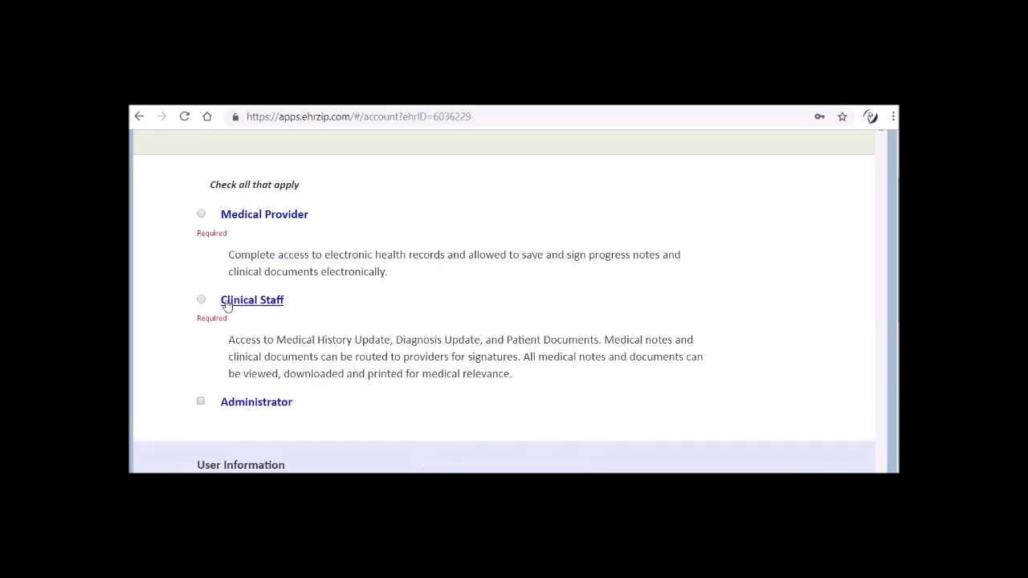
{"action": "left_click", "coordinate": [227, 406]}
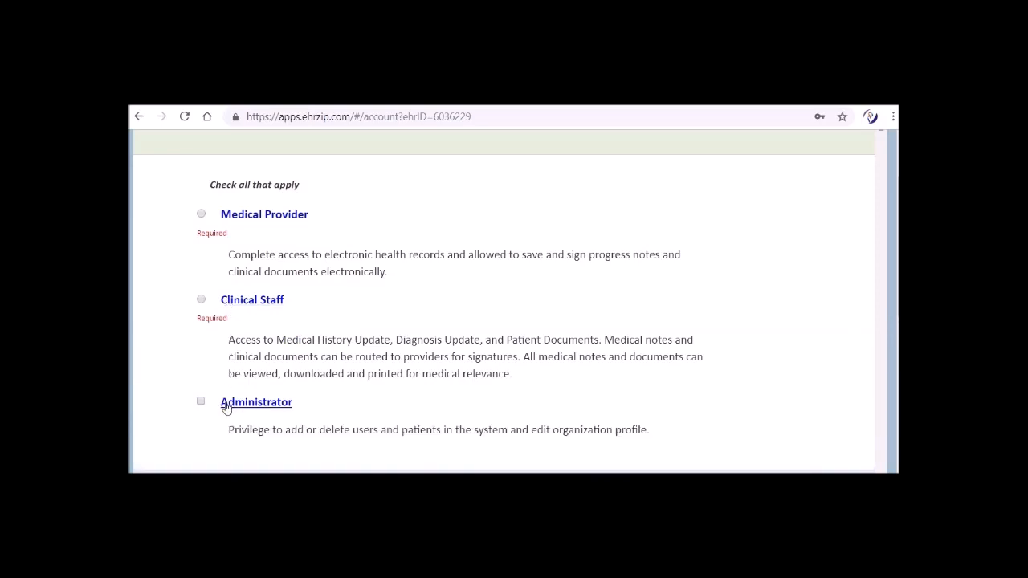
Step: Choose the Medical Provider role with the title Other health care professionals for the new user
{"action": "left_click", "coordinate": [202, 214]}
{"action": "key", "text": "Tab"}
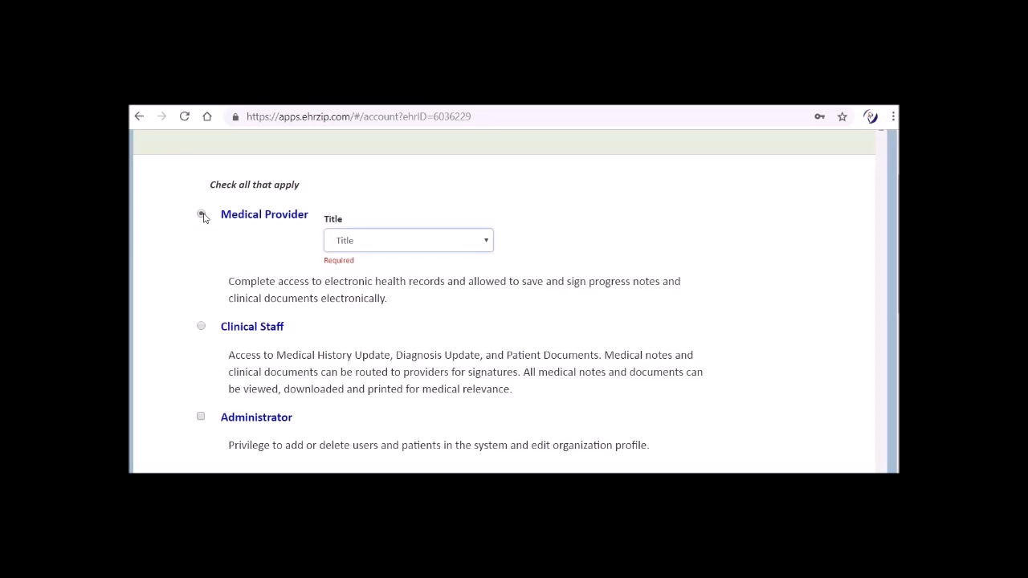
{"action": "key", "text": "Down"}
{"action": "key", "text": "Down"}
{"action": "key", "text": "Down"}
{"action": "key", "text": "Down"}
{"action": "key", "text": "Down"}
{"action": "key", "text": "Down"}
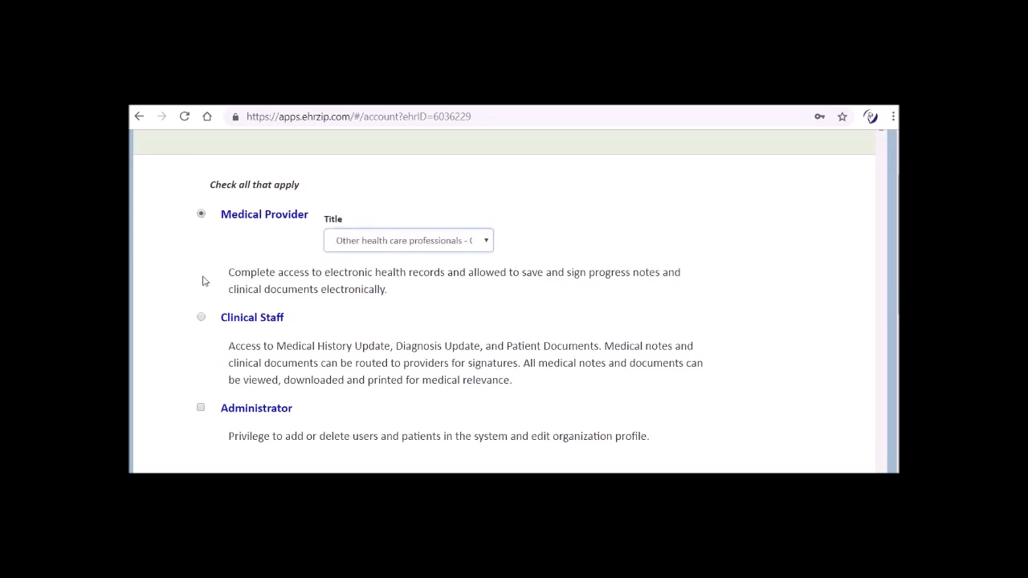
Step: Choose the Clinical Staff role and enter the new user's last name Def and first name Abc
{"action": "left_click", "coordinate": [200, 318]}
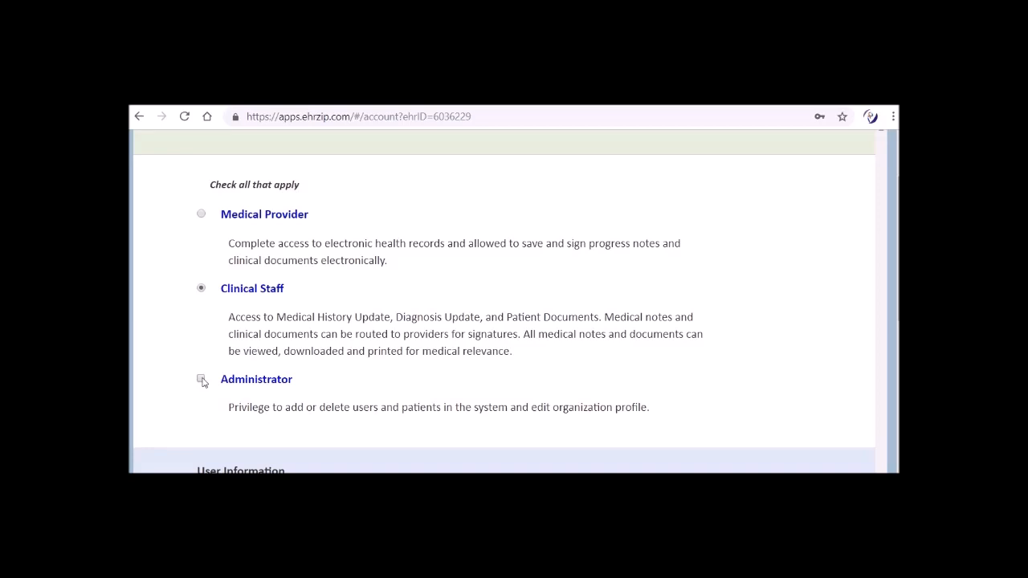
{"action": "scroll", "coordinate": [202, 379], "scroll_direction": "down", "scroll_amount": 3}
{"action": "key", "text": "Tab"}
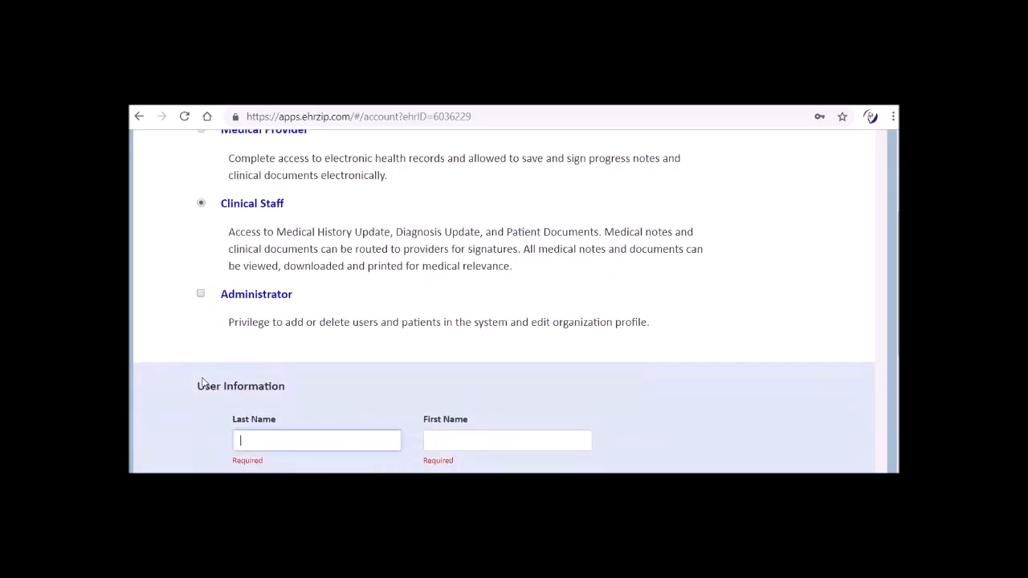
{"action": "type", "text": "Def"}
{"action": "key", "text": "Tab"}
{"action": "type", "text": "Abc"}
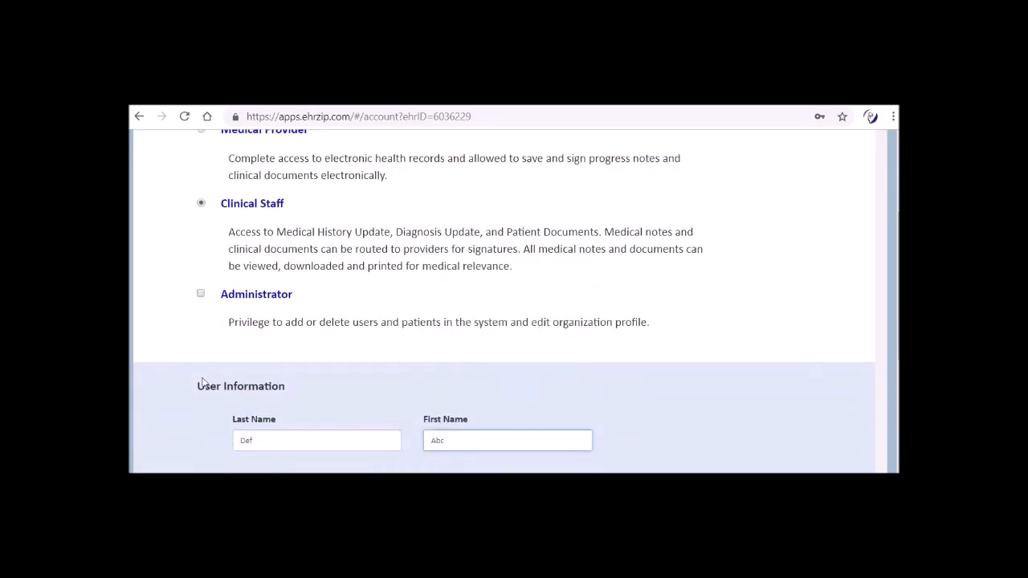
Step: Enter the user name abcde1 and the e-mail address with its confirmation for the new clinical staff user, and send the account invite
{"action": "key", "text": "Tab"}
{"action": "type", "text": "abcde1"}
{"action": "key", "text": "Tab"}
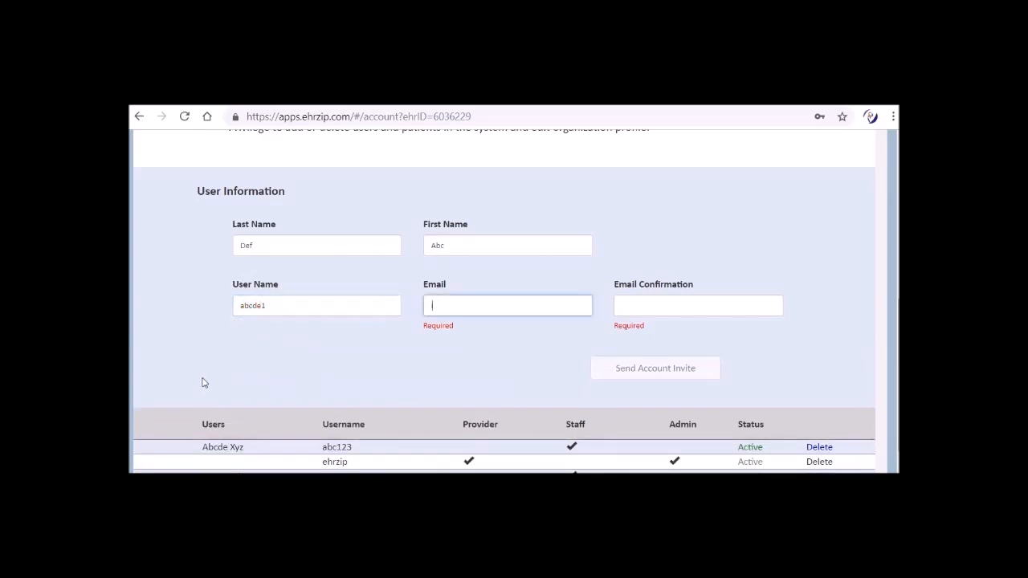
{"action": "key", "text": "Tab"}
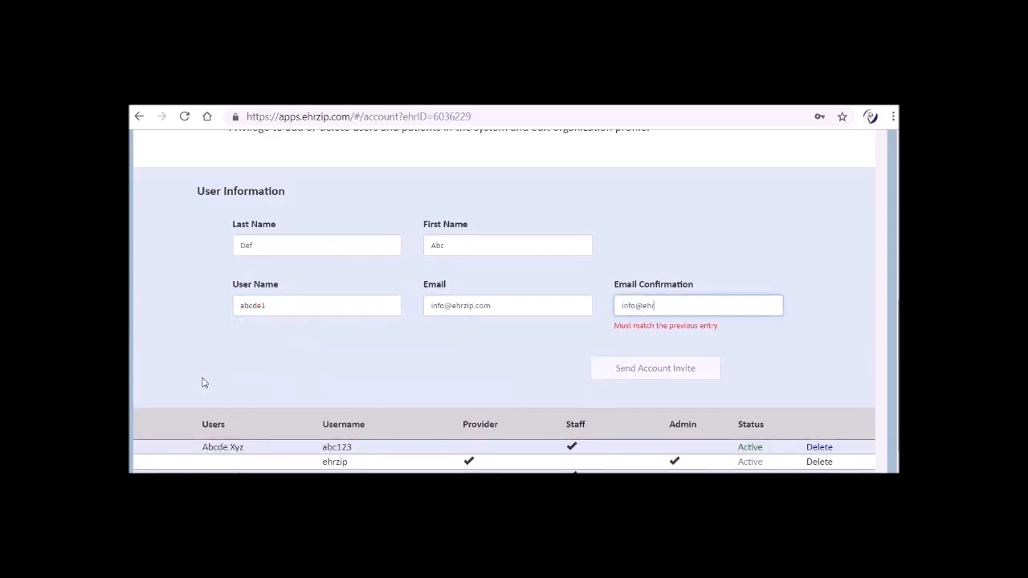
{"action": "key", "text": "Tab"}
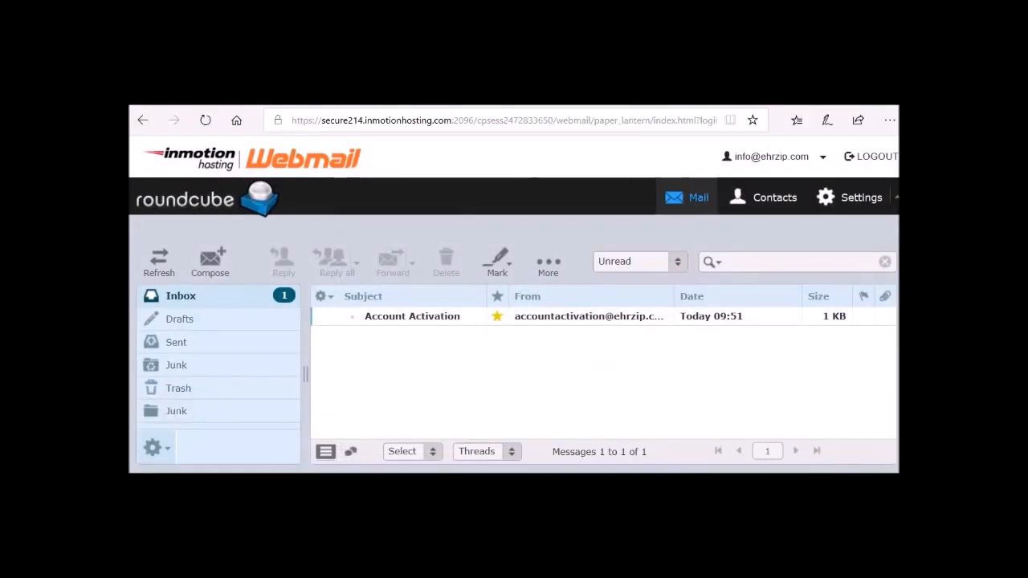
Step: Follow the activation link in the Account Activation e-mail in the webmail inbox, and enter and confirm the account's new password
{"action": "left_click", "coordinate": [403, 318]}
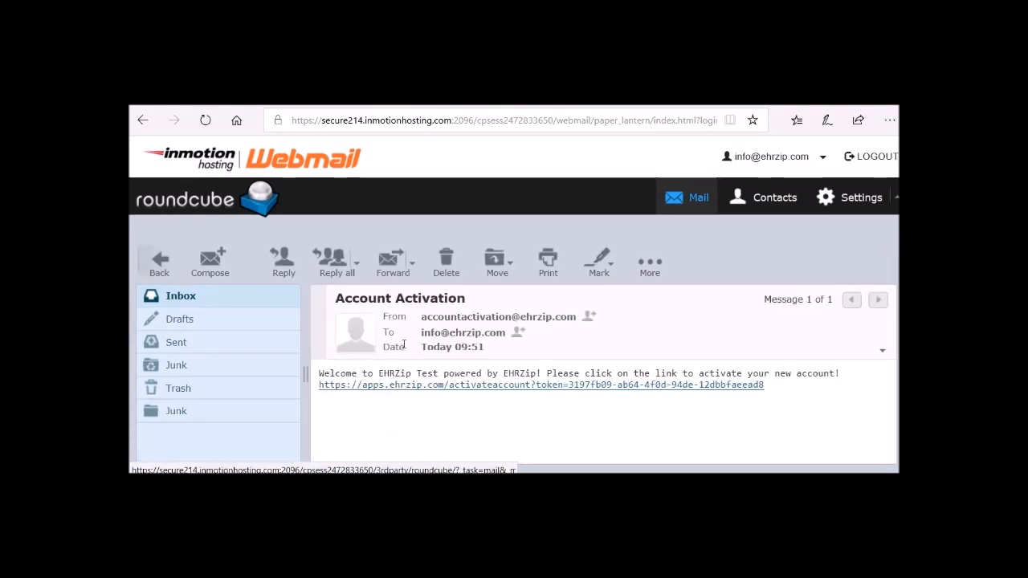
{"action": "left_click", "coordinate": [402, 388]}
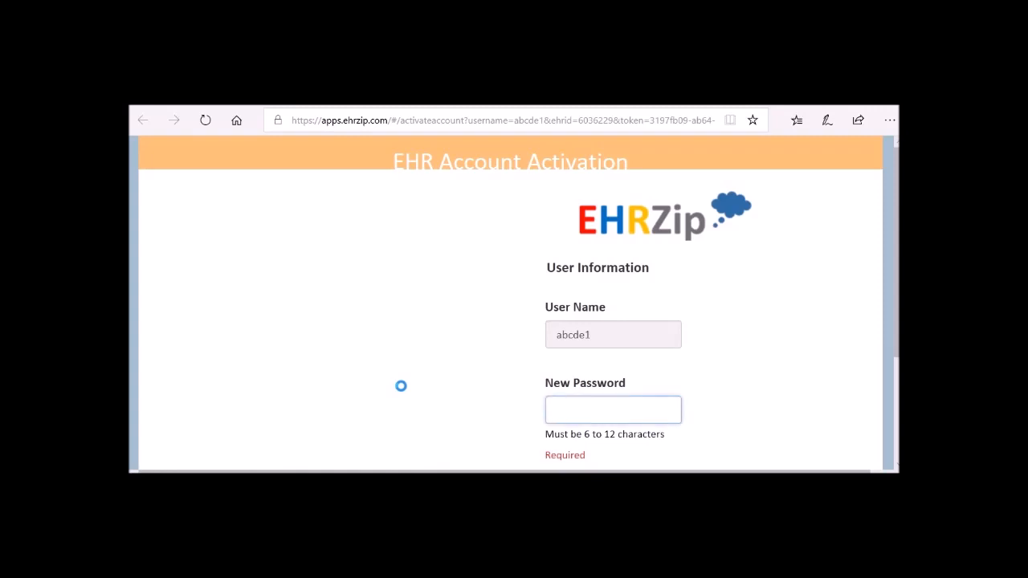
{"action": "type", "text": "•••••"}
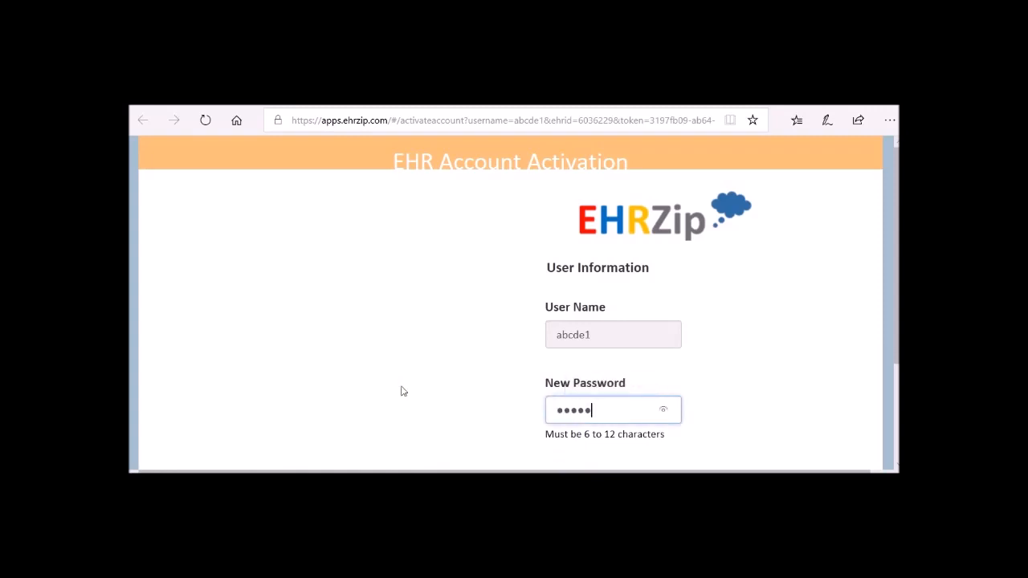
{"action": "type", "text": "•"}
{"action": "key", "text": "Tab"}
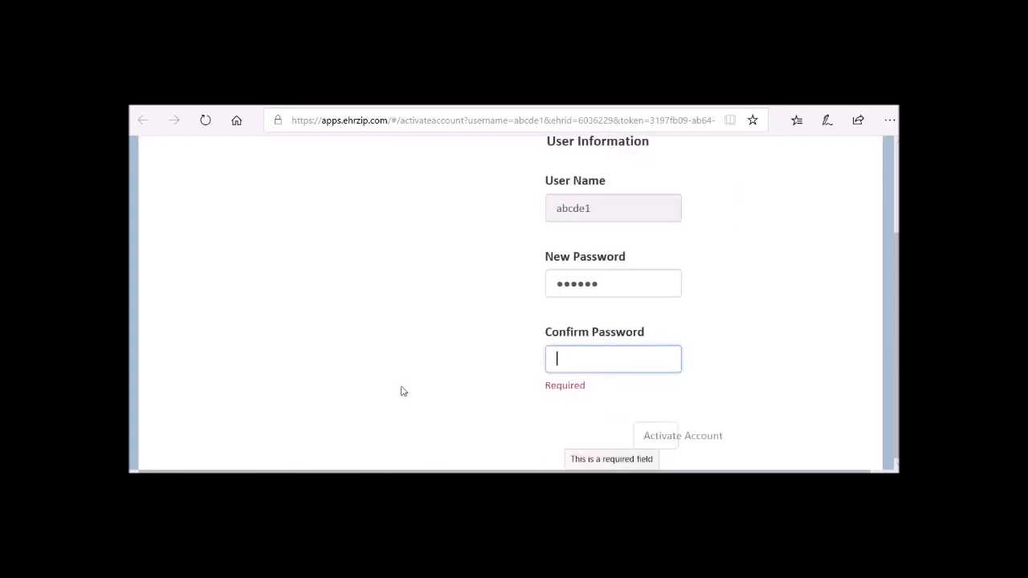
{"action": "type", "text": "••••••"}
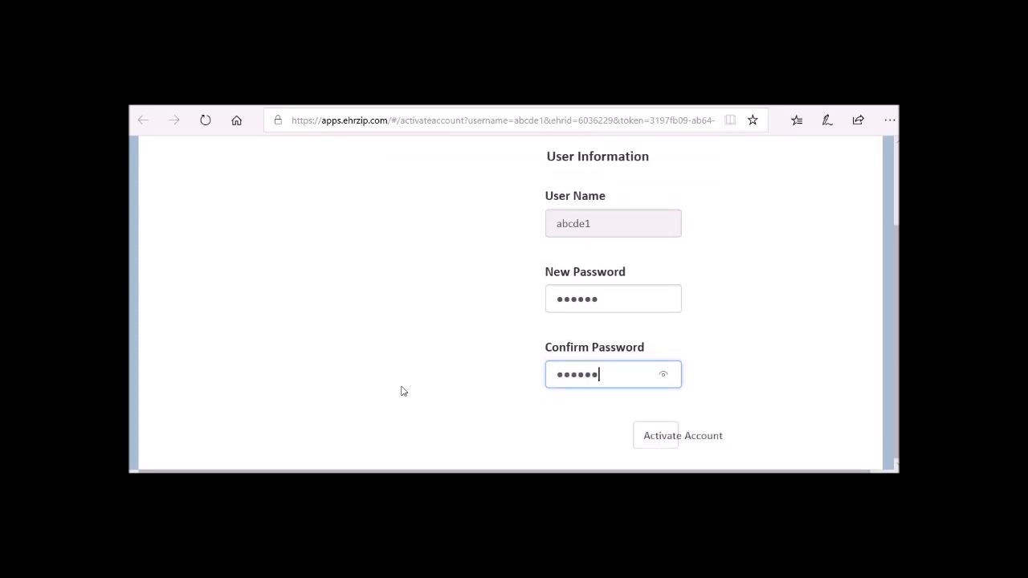
{"action": "key", "text": "Tab"}
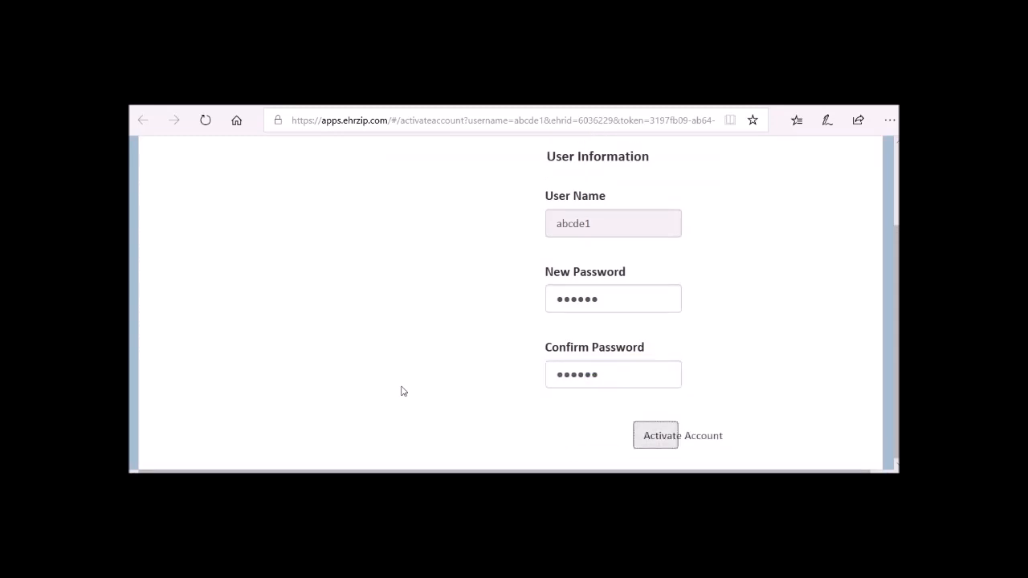
Step: Activate the account and agree to the Provider Portal terms after going through them to the end
{"action": "key", "text": "Return"}
{"action": "scroll", "coordinate": [401, 391], "scroll_direction": "down", "scroll_amount": 15}
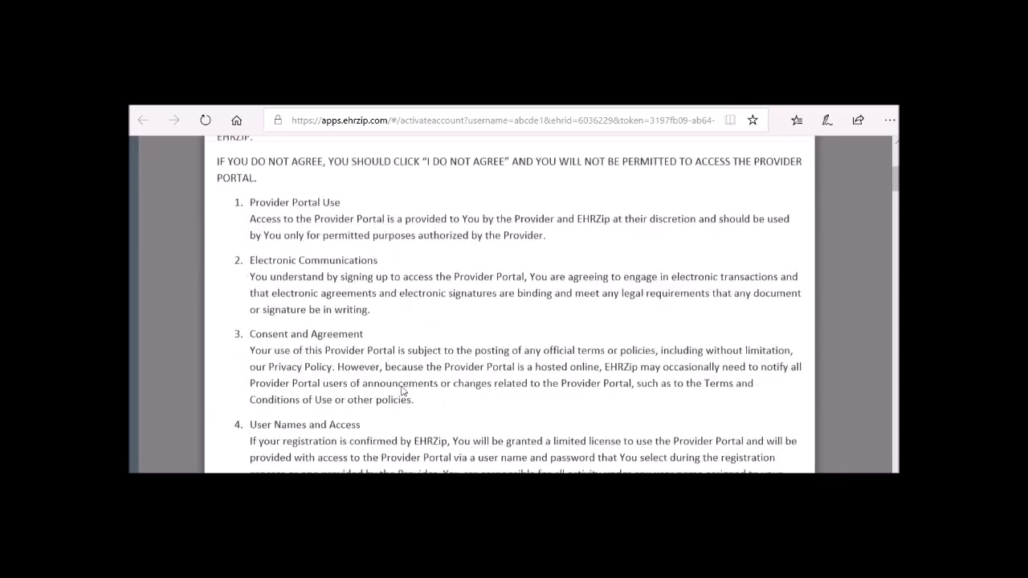
{"action": "scroll", "coordinate": [401, 391], "scroll_direction": "down", "scroll_amount": 20}
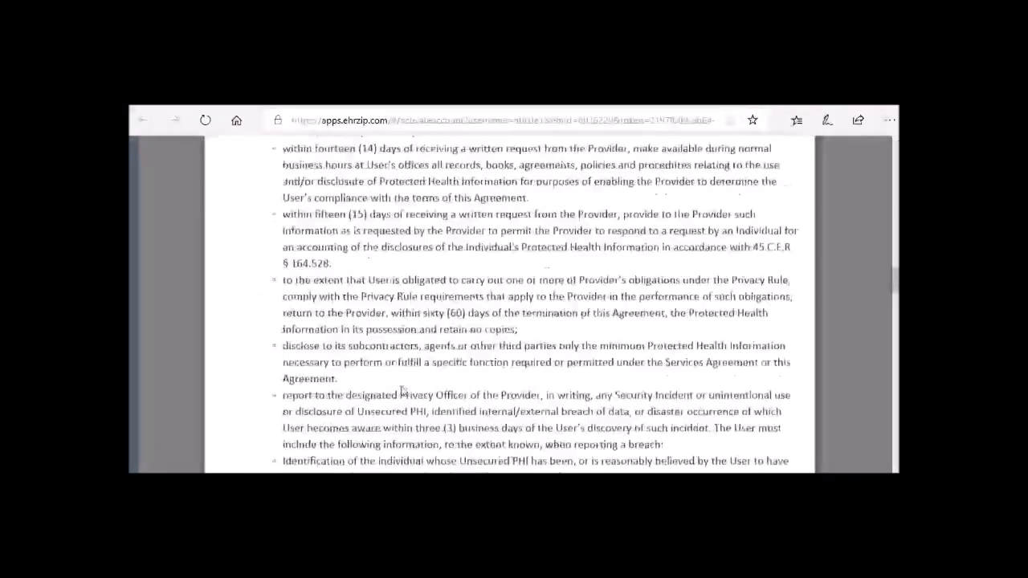
{"action": "scroll", "coordinate": [401, 391], "scroll_direction": "down", "scroll_amount": 20}
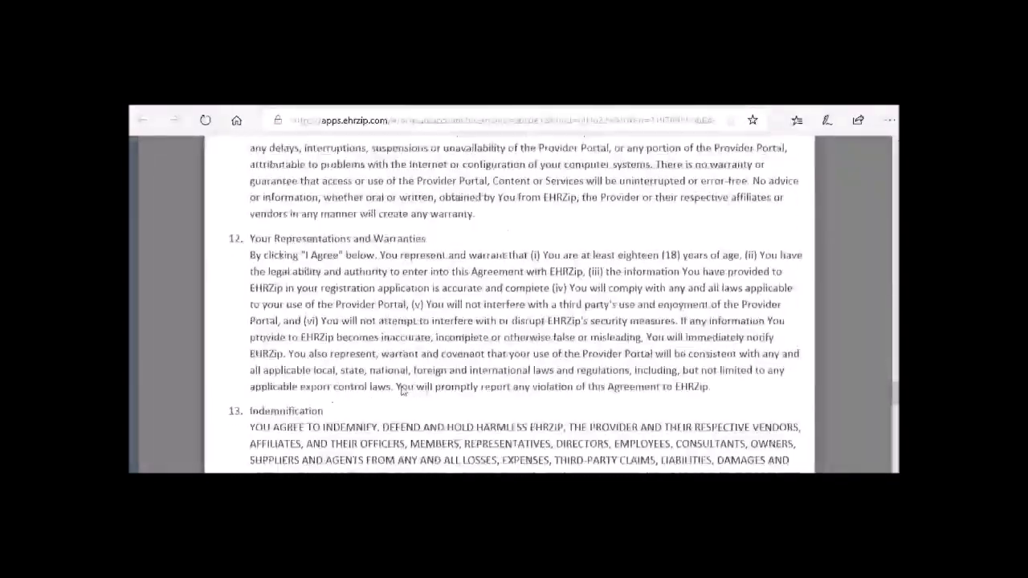
{"action": "scroll", "coordinate": [402, 391], "scroll_direction": "down", "scroll_amount": 1}
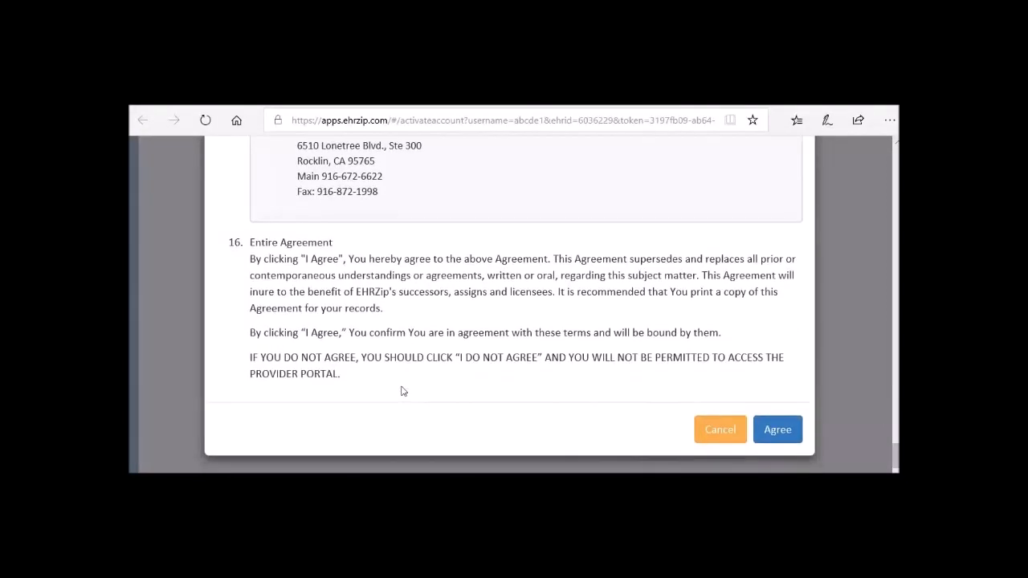
{"action": "left_click", "coordinate": [773, 432]}
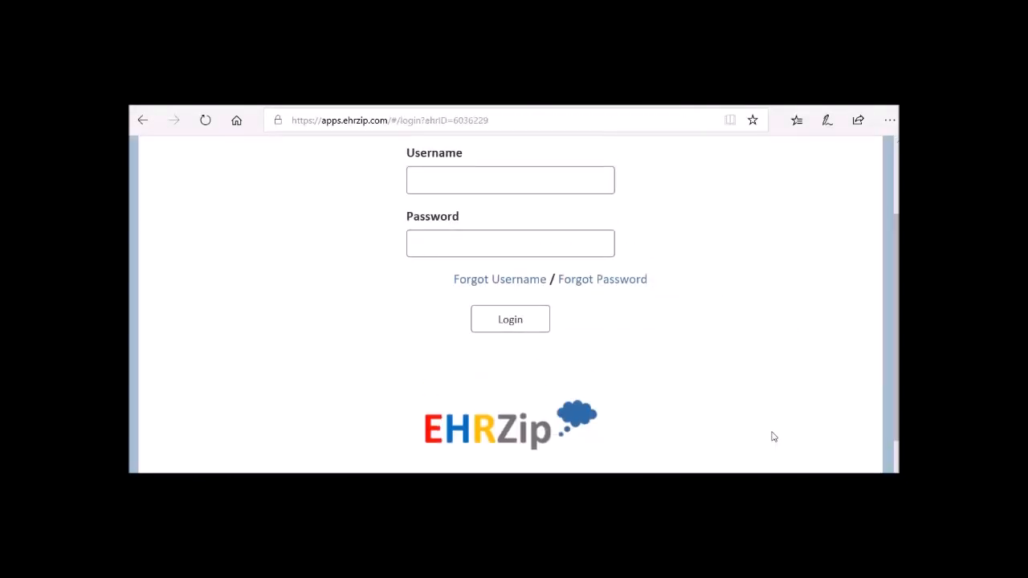
Step: Log in with the username abcde1 and the account password
{"action": "left_click", "coordinate": [598, 188]}
{"action": "type", "text": "abcde1"}
{"action": "key", "text": "Tab"}
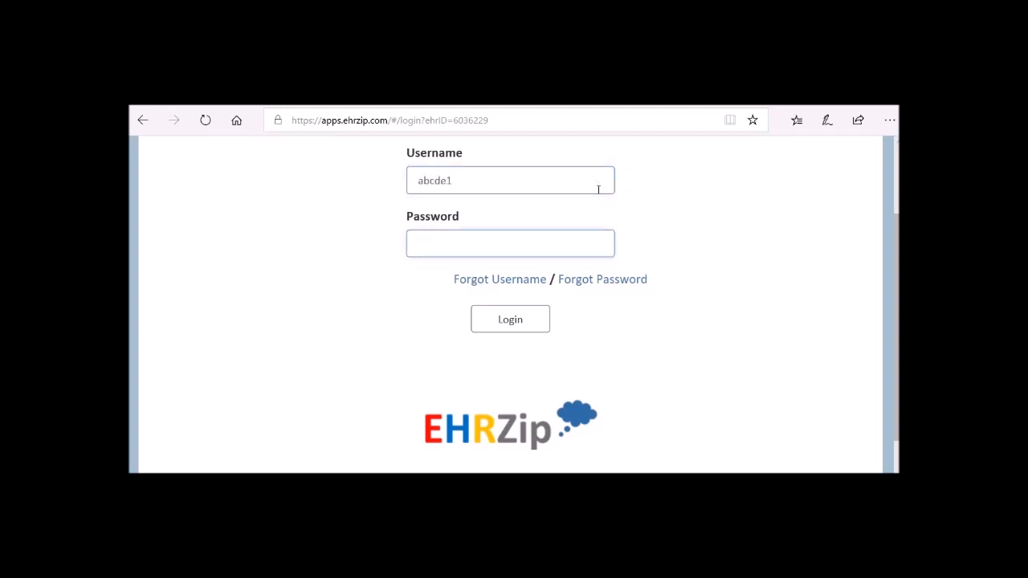
{"action": "type", "text": "abcde1"}
{"action": "key", "text": "Return"}
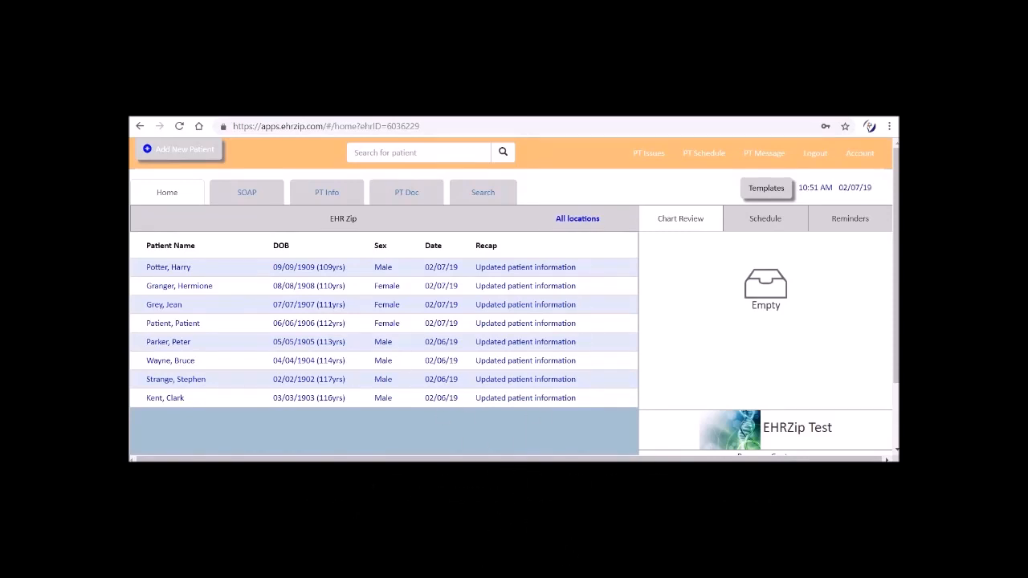
Step: Start a new patient record with the last name Test and the first name Test
{"action": "left_click", "coordinate": [146, 150]}
{"action": "type", "text": "Test"}
{"action": "key", "text": "Tab"}
{"action": "type", "text": "Tes"}
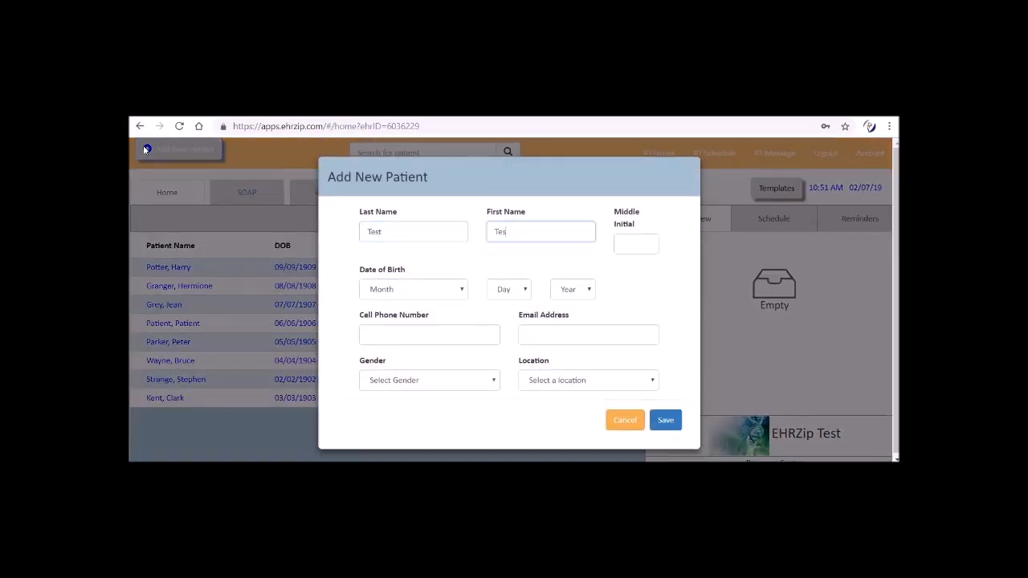
{"action": "type", "text": "t"}
Step: Set the new patient's date of birth and choose Female as the gender
{"action": "key", "text": "Tab"}
{"action": "key", "text": "Tab"}
{"action": "key", "text": "Down"}
{"action": "key", "text": "Tab"}
{"action": "key", "text": "Down"}
{"action": "key", "text": "Tab"}
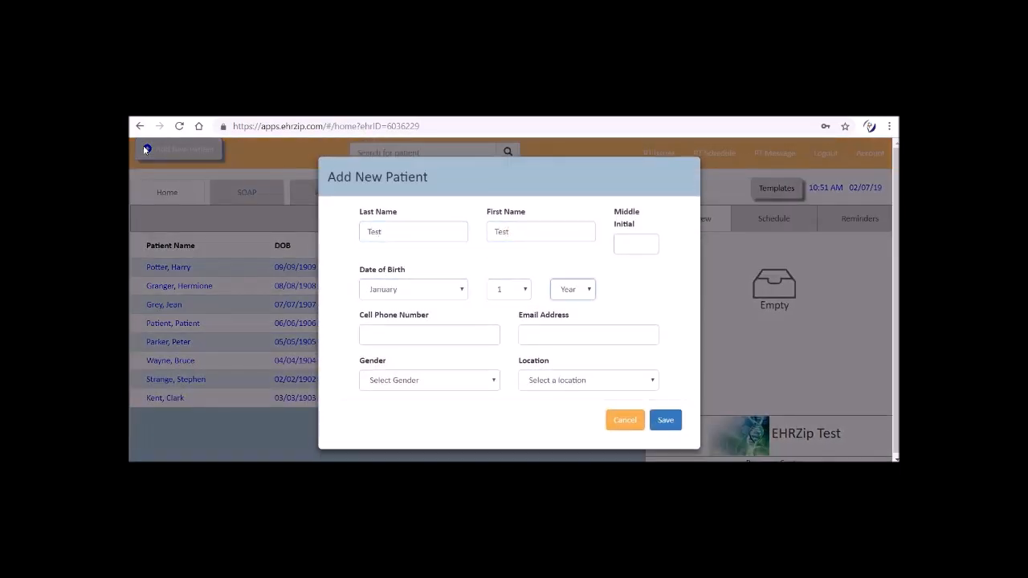
{"action": "key", "text": "Down"}
{"action": "key", "text": "Tab"}
Step: Assign the new patient to the Rocklin Clinic location and save the record
{"action": "key", "text": "Tab"}
{"action": "key", "text": "Tab"}
{"action": "key", "text": "Down"}
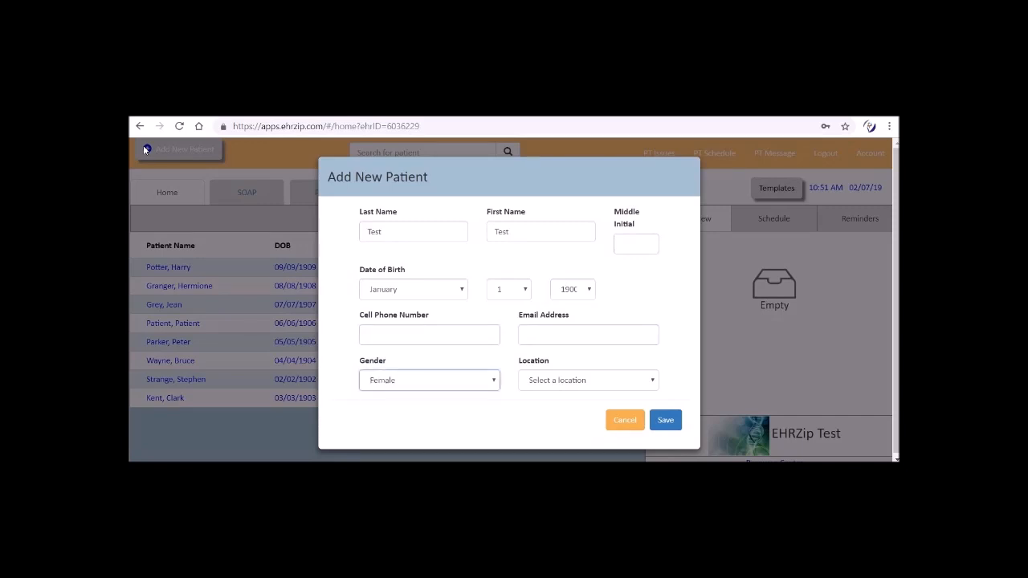
{"action": "key", "text": "Tab"}
{"action": "key", "text": "Down"}
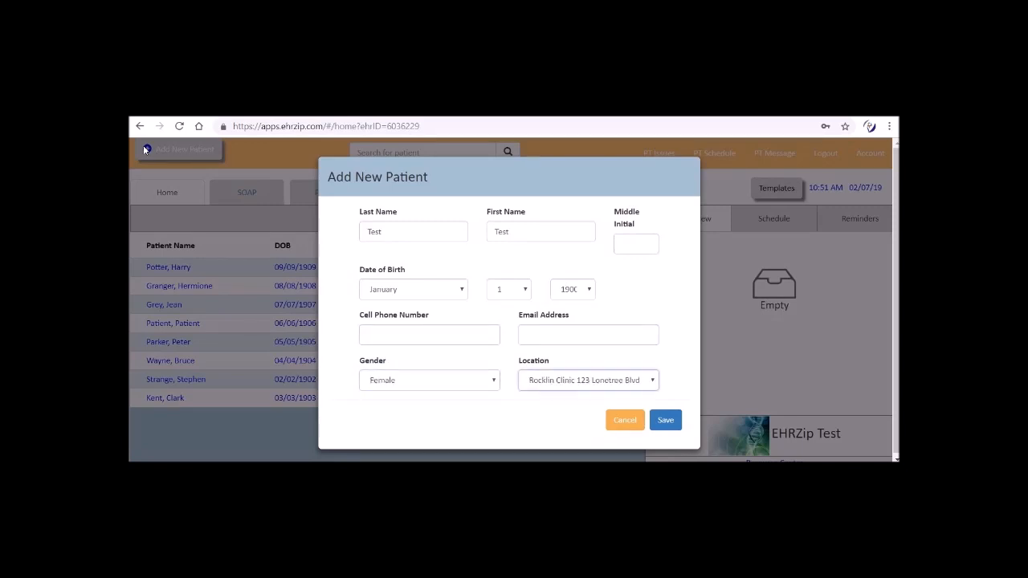
{"action": "key", "text": "Down"}
{"action": "key", "text": "Up"}
{"action": "key", "text": "Tab"}
{"action": "key", "text": "Tab"}
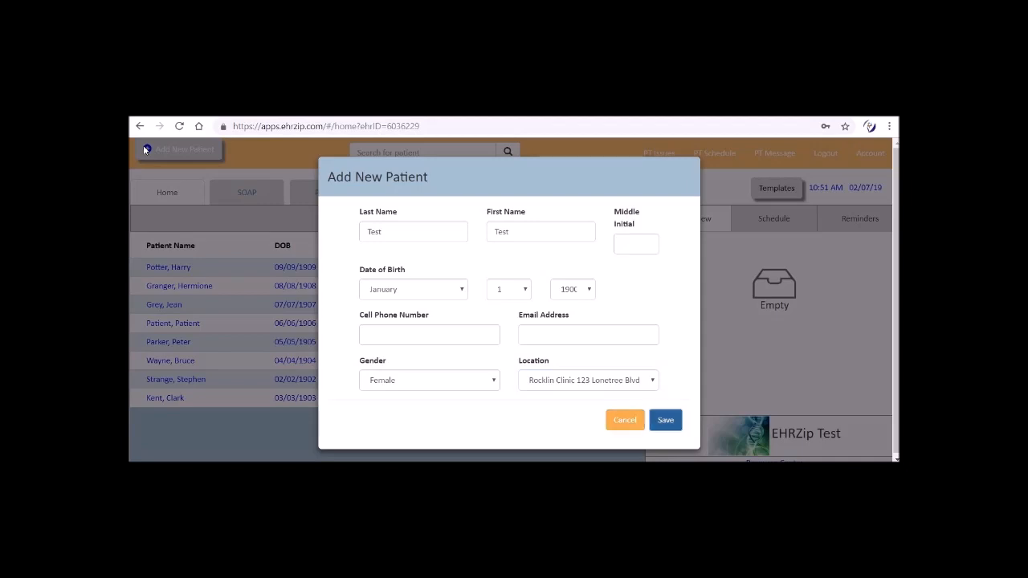
{"action": "key", "text": "Return"}
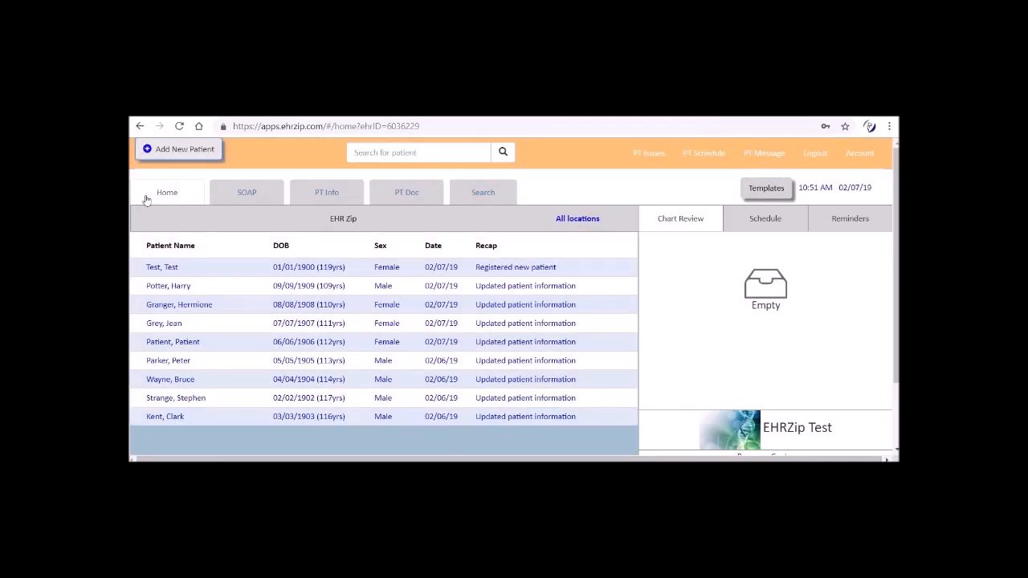
Step: Open the new Test patient's chart and look over the SOAP note form from vital signs to diagnosis
{"action": "left_click", "coordinate": [153, 271]}
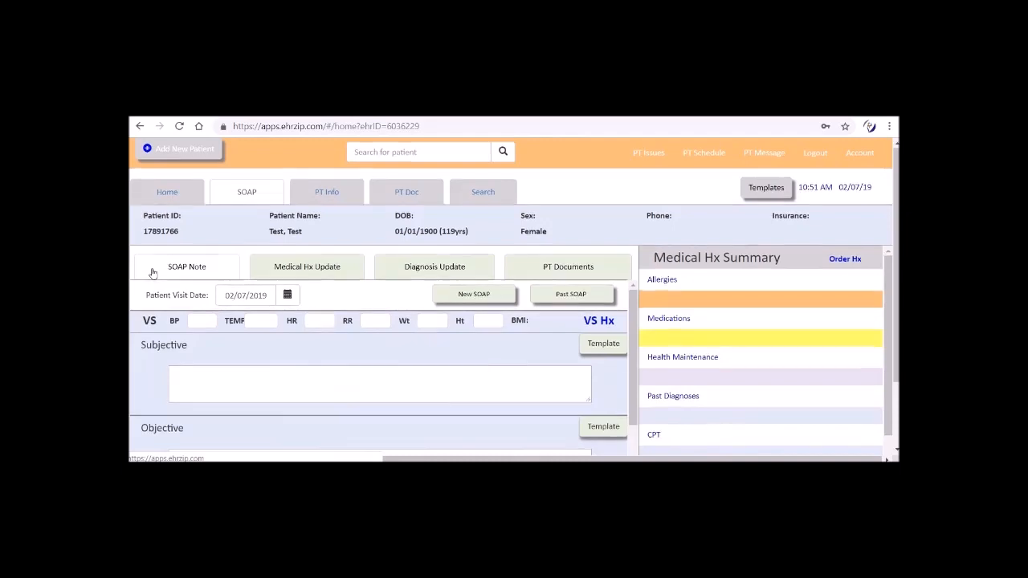
{"action": "scroll", "coordinate": [153, 273], "scroll_direction": "down", "scroll_amount": 1}
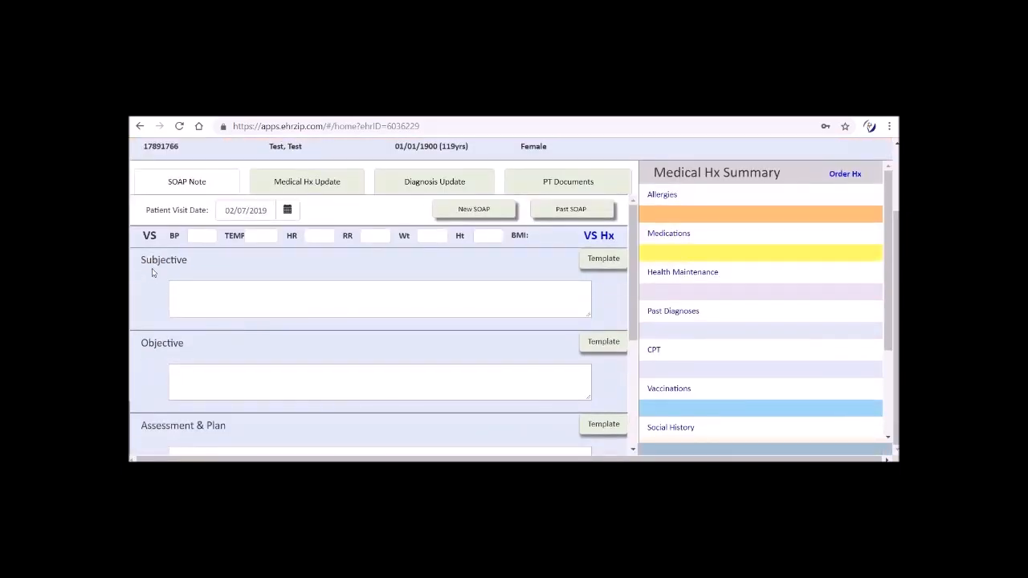
{"action": "scroll", "coordinate": [153, 273], "scroll_direction": "down", "scroll_amount": 2}
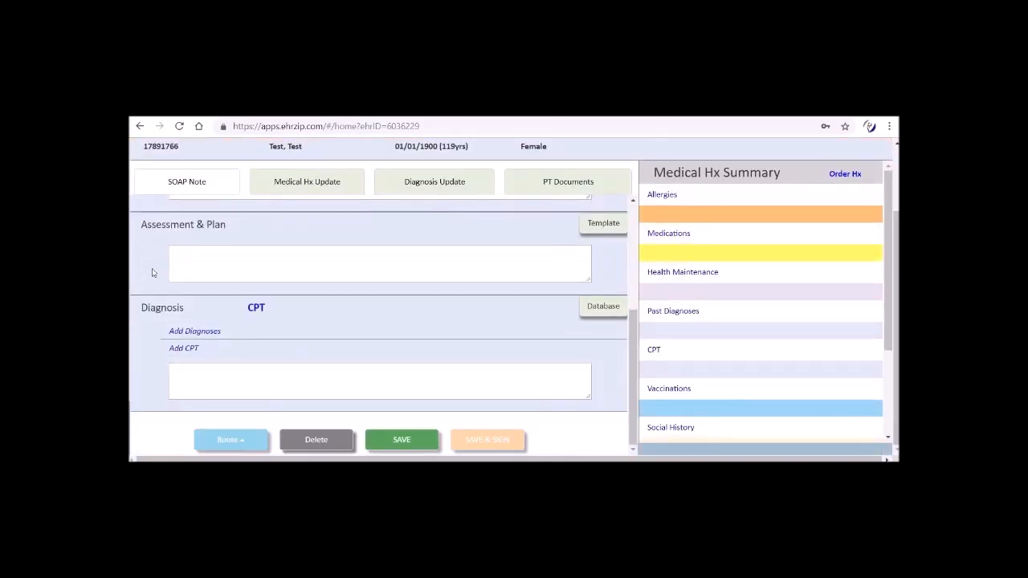
{"action": "scroll", "coordinate": [152, 273], "scroll_direction": "up", "scroll_amount": 3}
{"action": "scroll", "coordinate": [153, 274], "scroll_direction": "up", "scroll_amount": 1}
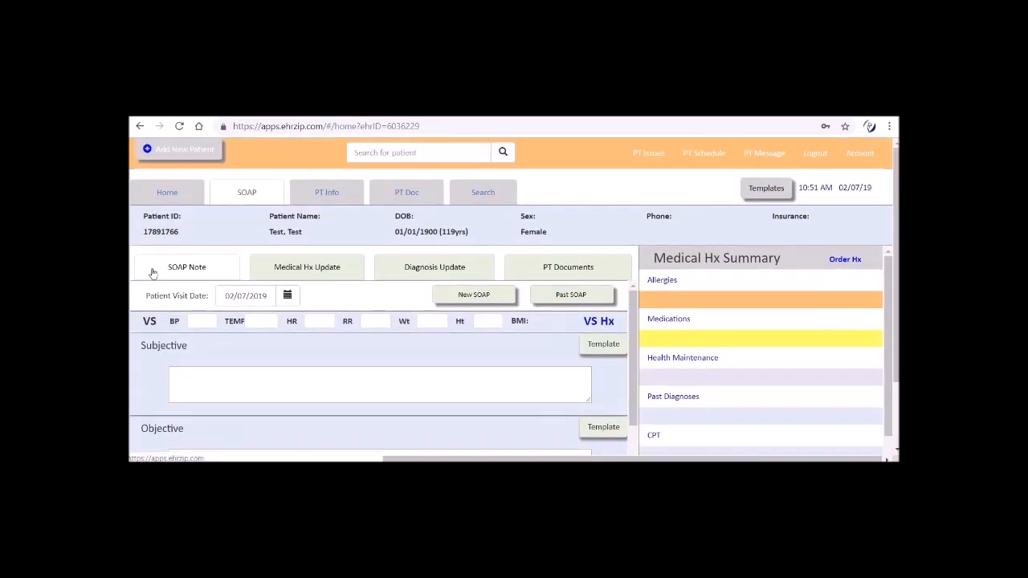
Step: Open the patient's medical history update and record the allergy NKDA
{"action": "key", "text": "Tab"}
{"action": "key", "text": "Return"}
{"action": "left_click", "coordinate": [151, 311]}
{"action": "left_click", "coordinate": [150, 314]}
{"action": "type", "text": "NKDA"}
{"action": "key", "text": "Return"}
Step: Add the medication ASA with the dose 81mg and the direction 1 PO QD
{"action": "left_click", "coordinate": [149, 373]}
{"action": "left_click", "coordinate": [148, 373]}
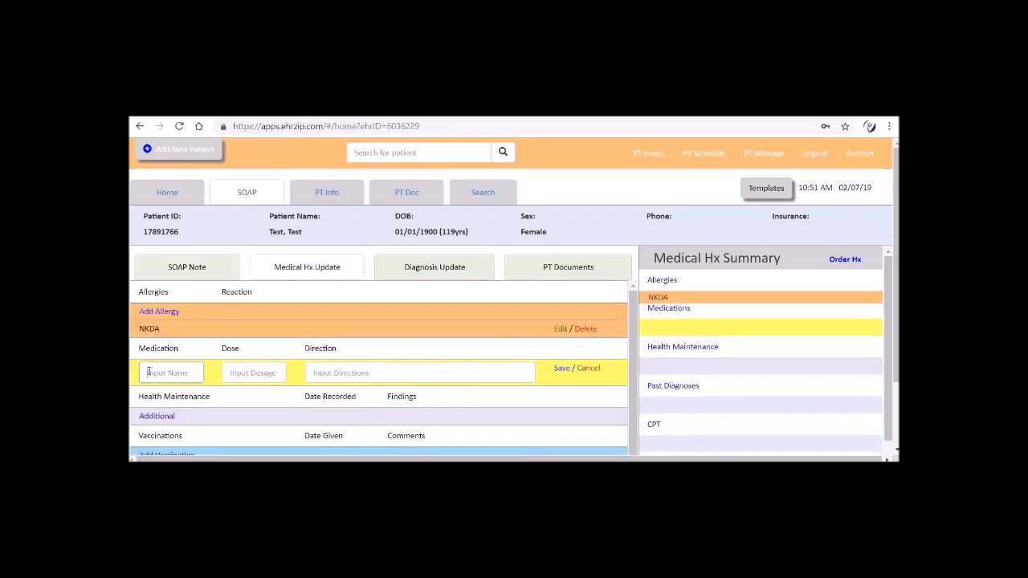
{"action": "type", "text": "ASA"}
{"action": "key", "text": "Tab"}
{"action": "type", "text": "81mg"}
{"action": "key", "text": "Tab"}
{"action": "type", "text": "1 PO QD"}
{"action": "key", "text": "Return"}
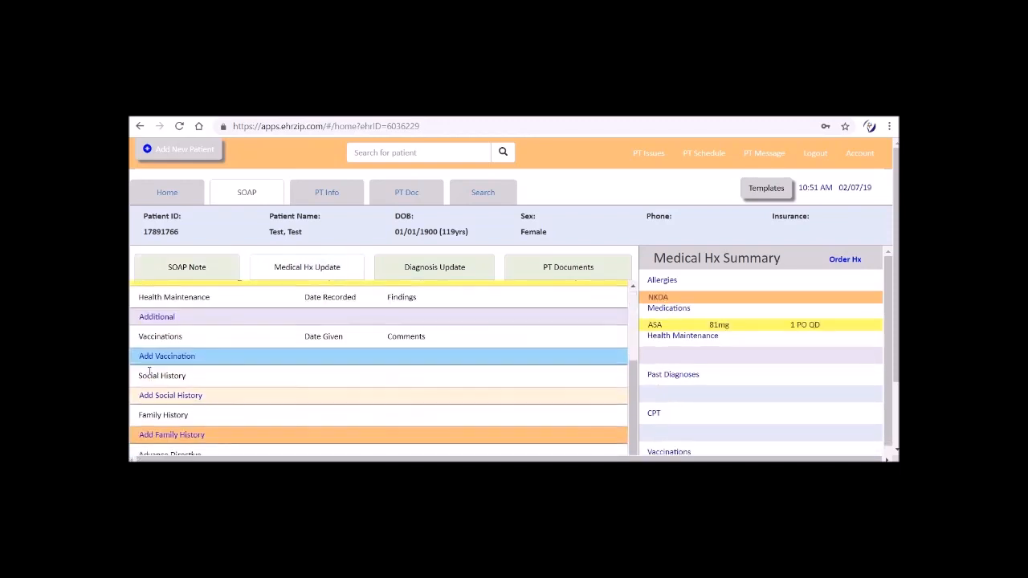
Step: Enter the vaccination Flu Shot given on 01/10/19 with the comment (R) Delt
{"action": "left_click", "coordinate": [149, 359]}
{"action": "left_click", "coordinate": [149, 359]}
{"action": "type", "text": "Flu Shot"}
{"action": "key", "text": "Tab"}
{"action": "type", "text": "01/10/19"}
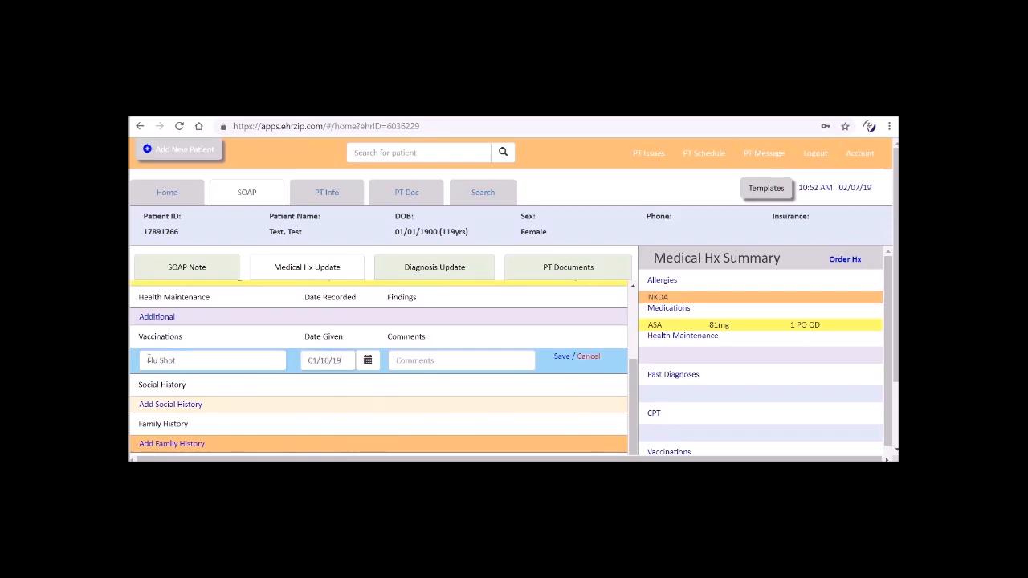
{"action": "key", "text": "Tab"}
{"action": "type", "text": "(R) Delt"}
Step: Add the diagnosis I10 Essential (Primary) Hypertension to the patient's diagnoses from the diagnosis database
{"action": "scroll", "coordinate": [149, 363], "scroll_direction": "up", "scroll_amount": 3}
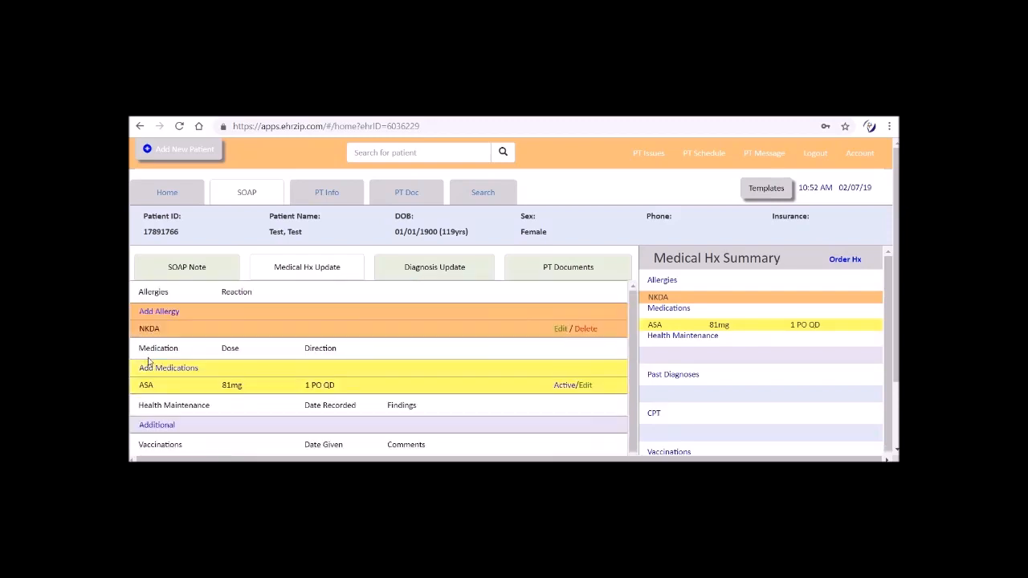
{"action": "key", "text": "shift+Tab"}
{"action": "key", "text": "shift+Tab"}
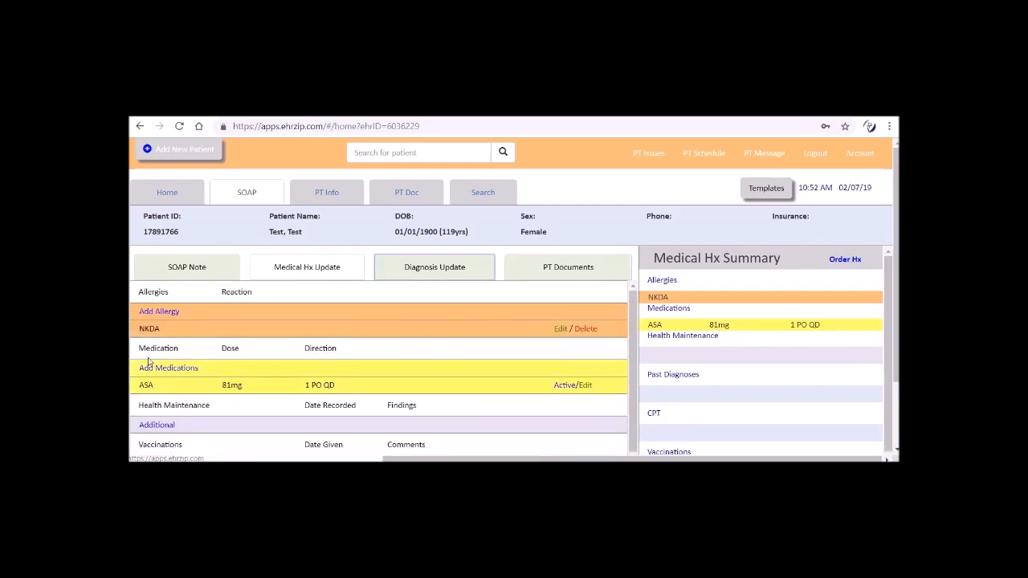
{"action": "key", "text": "Return"}
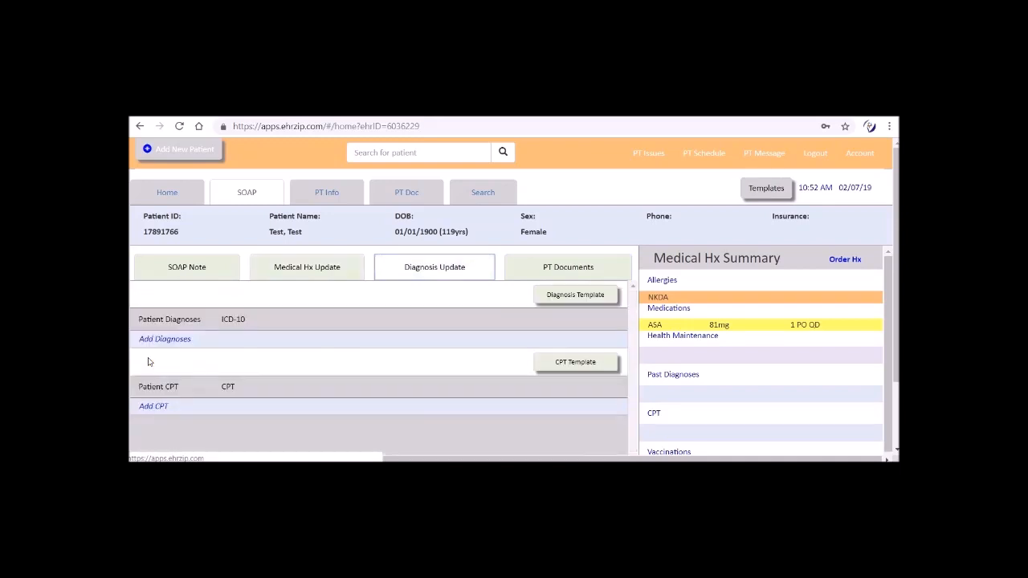
{"action": "left_click", "coordinate": [546, 297]}
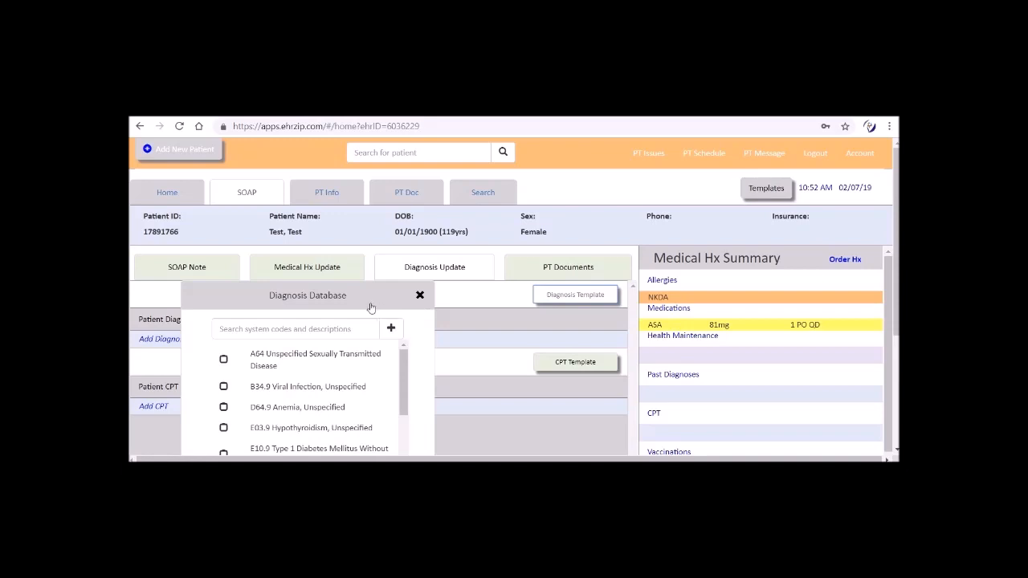
{"action": "left_click", "coordinate": [371, 328]}
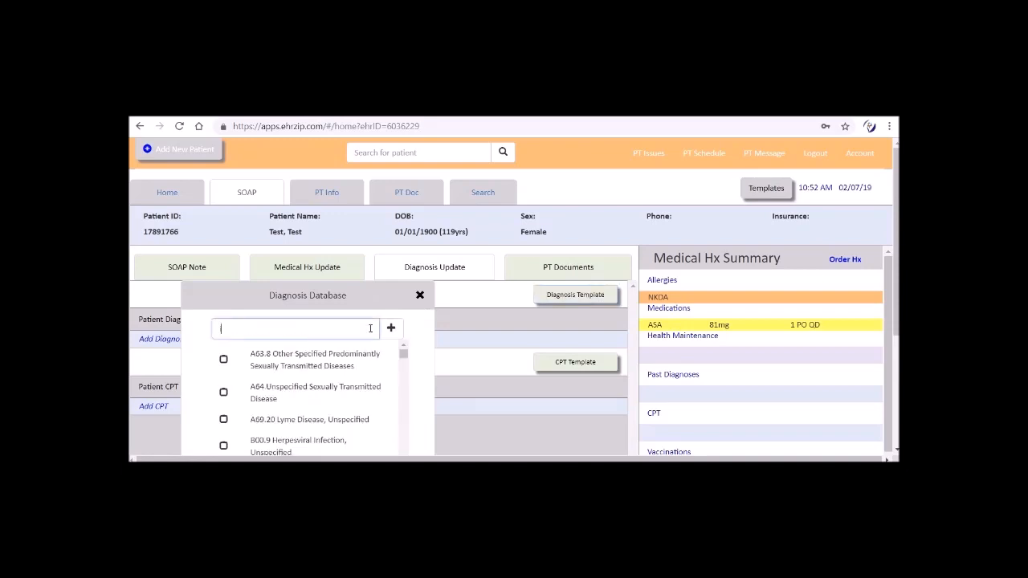
{"action": "type", "text": "i10"}
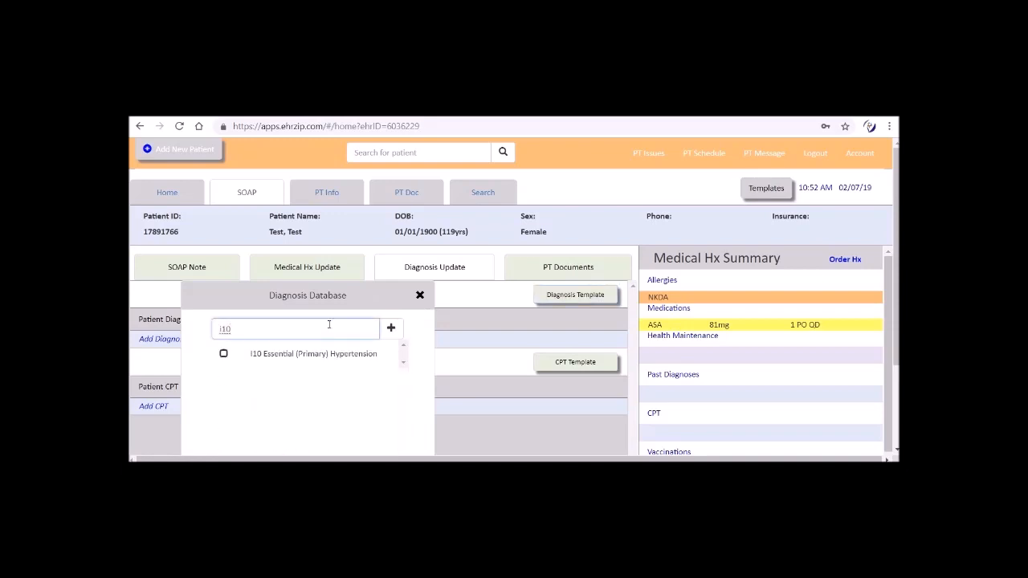
{"action": "left_click", "coordinate": [224, 354]}
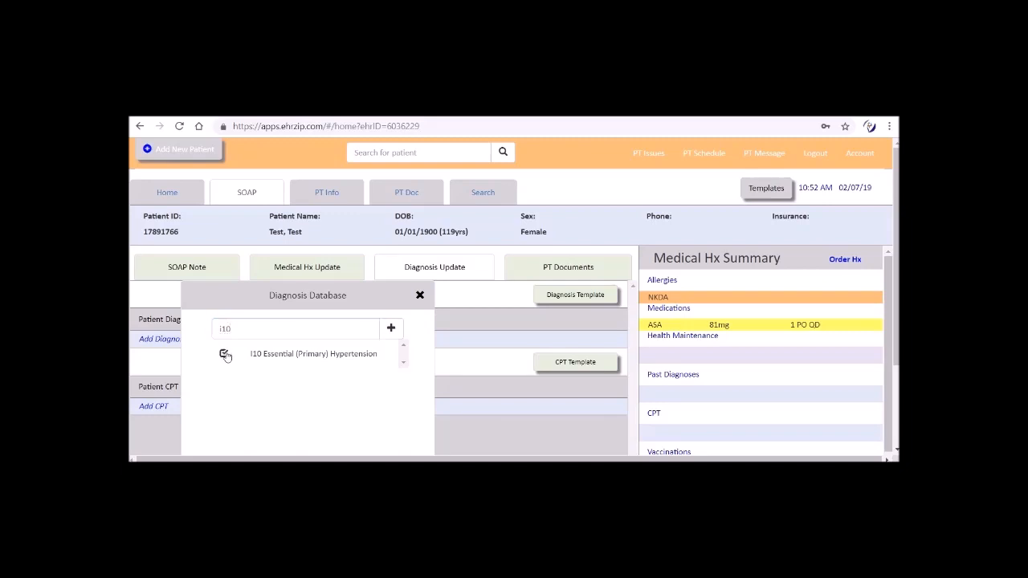
{"action": "scroll", "coordinate": [226, 356], "scroll_direction": "down", "scroll_amount": 2}
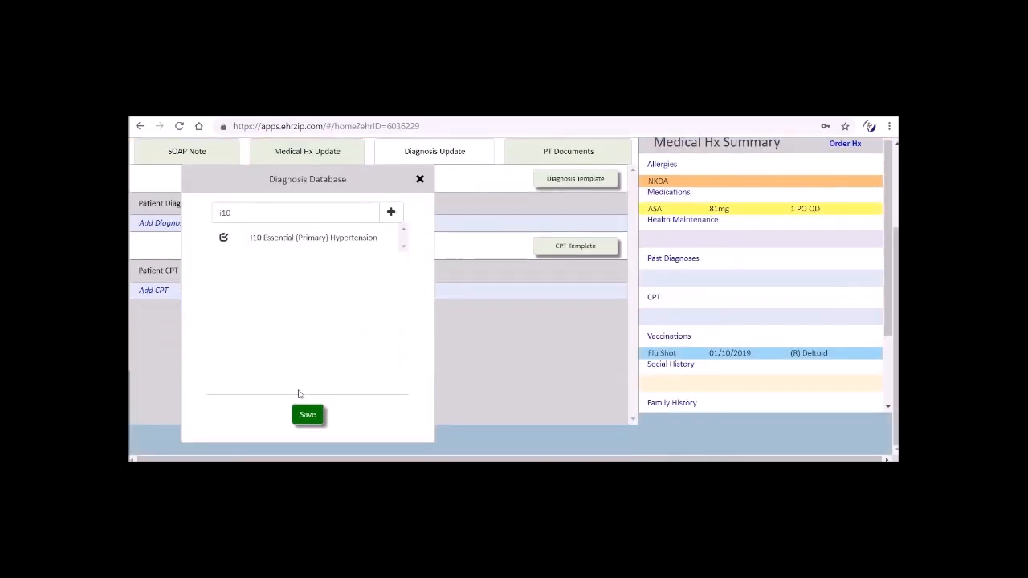
{"action": "left_click", "coordinate": [303, 415]}
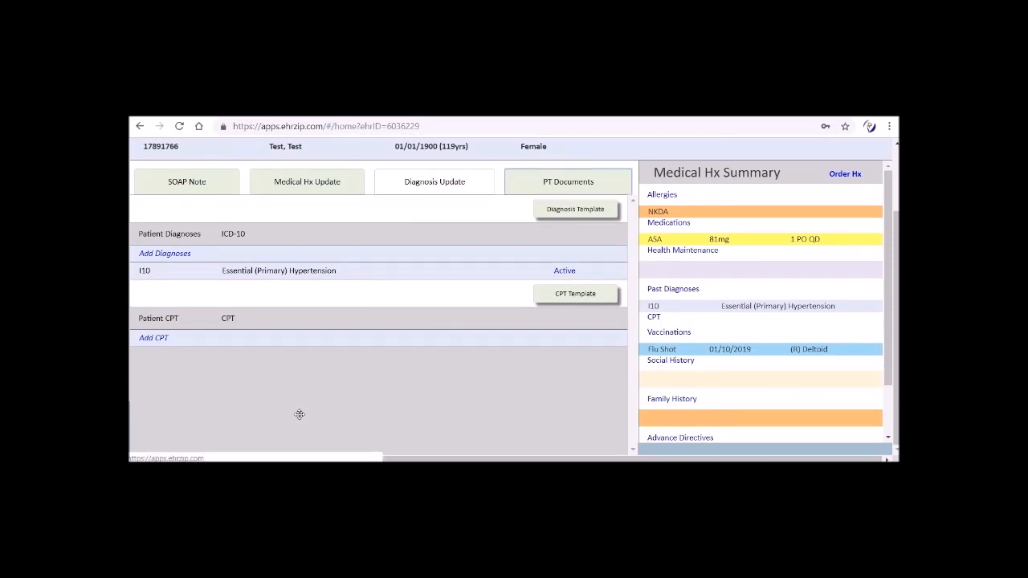
Step: Check the patient's documents and look over the Test patient's information record from demographics to secondary insurance
{"action": "left_click", "coordinate": [567, 181]}
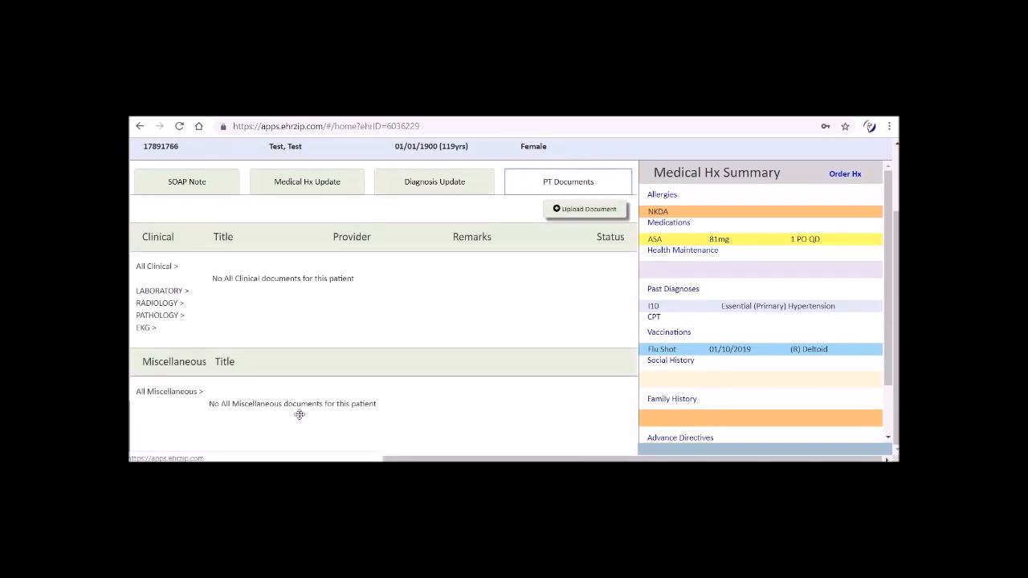
{"action": "scroll", "coordinate": [299, 415], "scroll_direction": "up", "scroll_amount": 2}
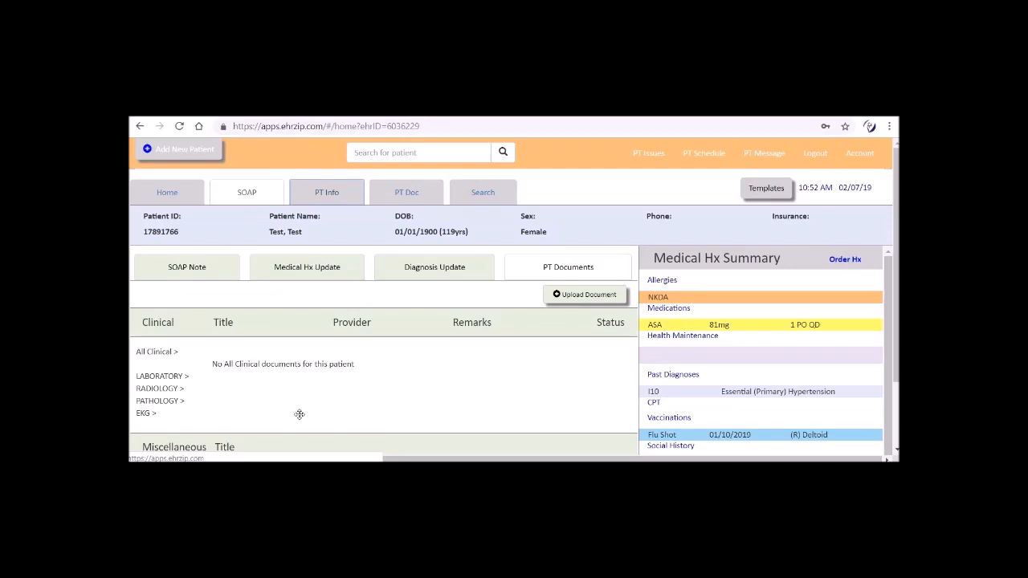
{"action": "left_click", "coordinate": [326, 192]}
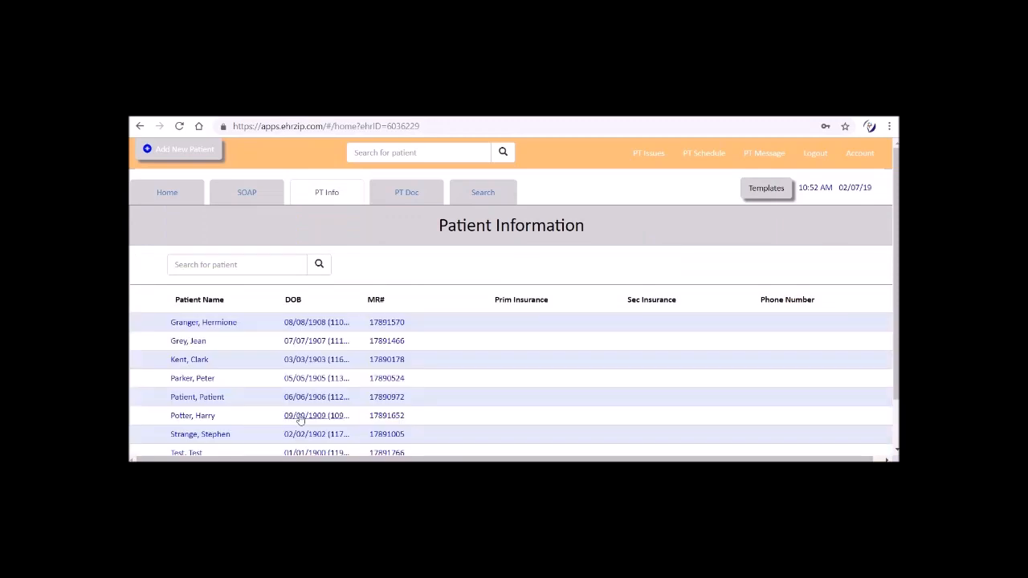
{"action": "scroll", "coordinate": [299, 419], "scroll_direction": "down", "scroll_amount": 1}
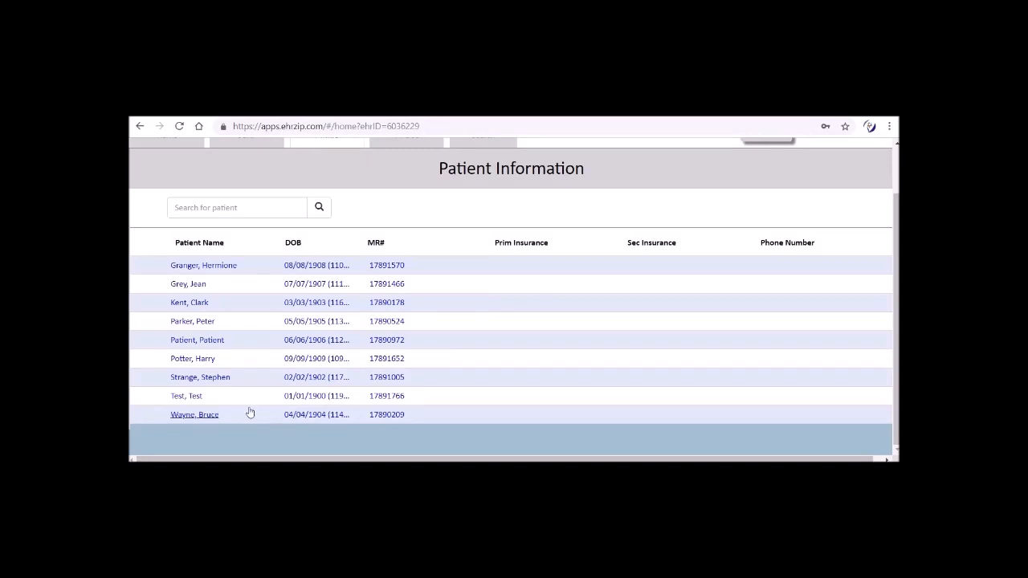
{"action": "left_click", "coordinate": [195, 397]}
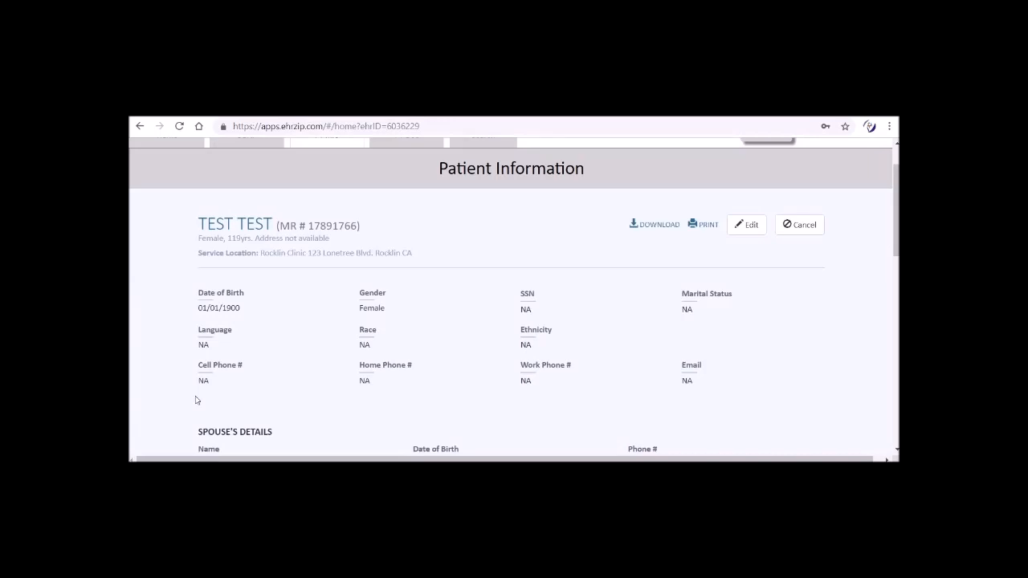
{"action": "scroll", "coordinate": [195, 400], "scroll_direction": "down", "scroll_amount": 5}
{"action": "scroll", "coordinate": [195, 399], "scroll_direction": "down", "scroll_amount": 6}
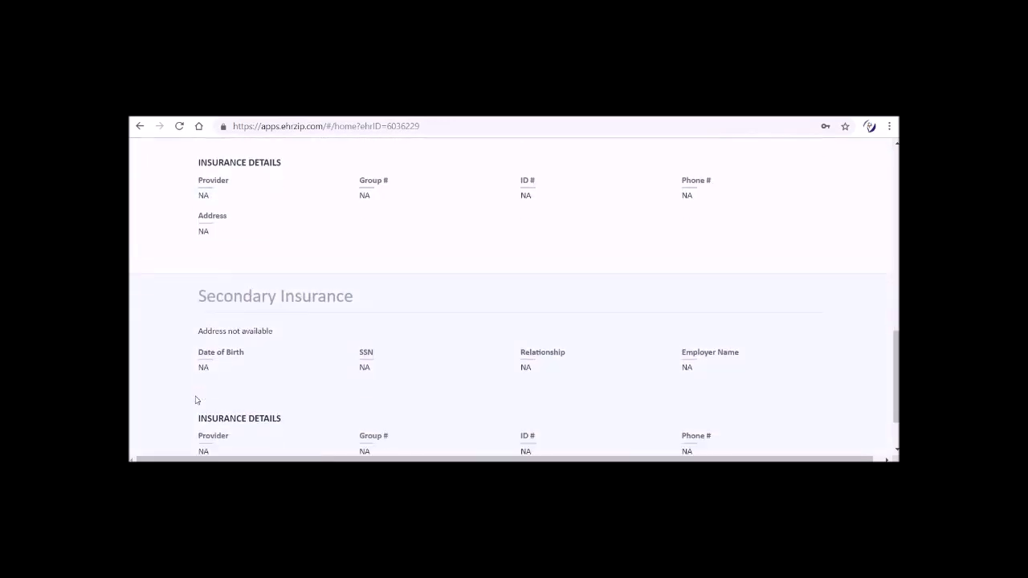
{"action": "scroll", "coordinate": [195, 399], "scroll_direction": "up", "scroll_amount": 5}
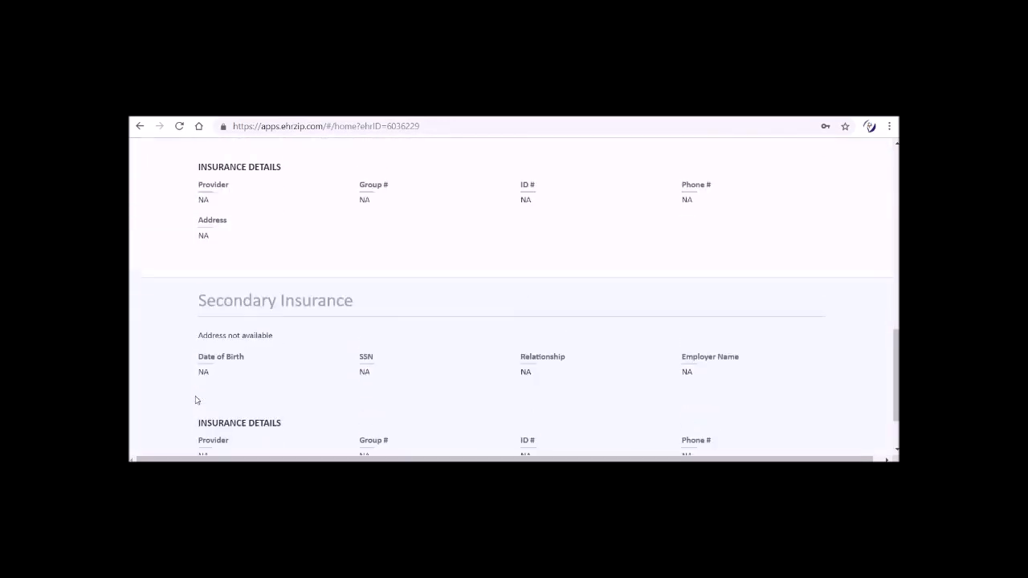
{"action": "scroll", "coordinate": [196, 399], "scroll_direction": "up", "scroll_amount": 5}
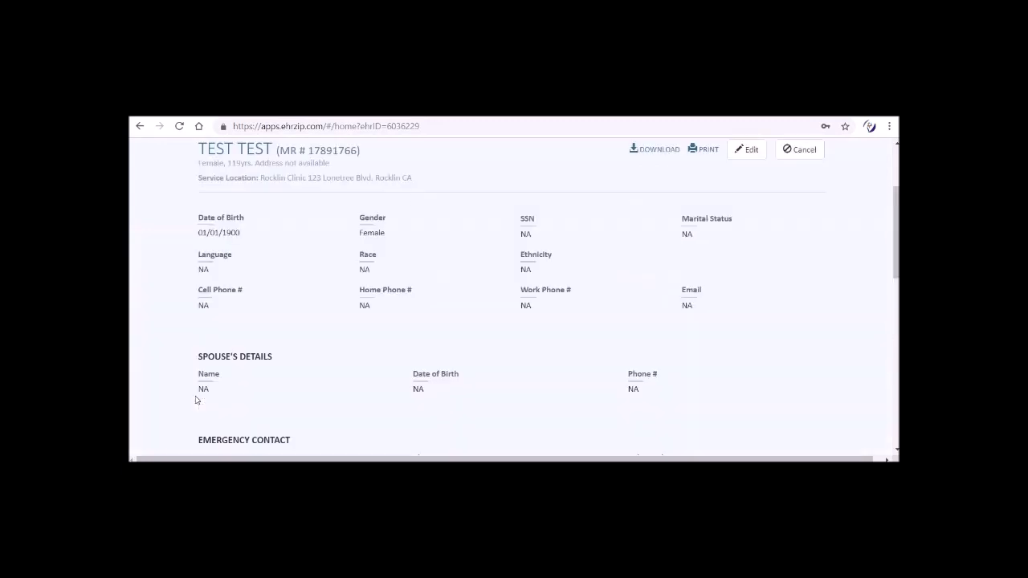
{"action": "scroll", "coordinate": [195, 399], "scroll_direction": "up", "scroll_amount": 3}
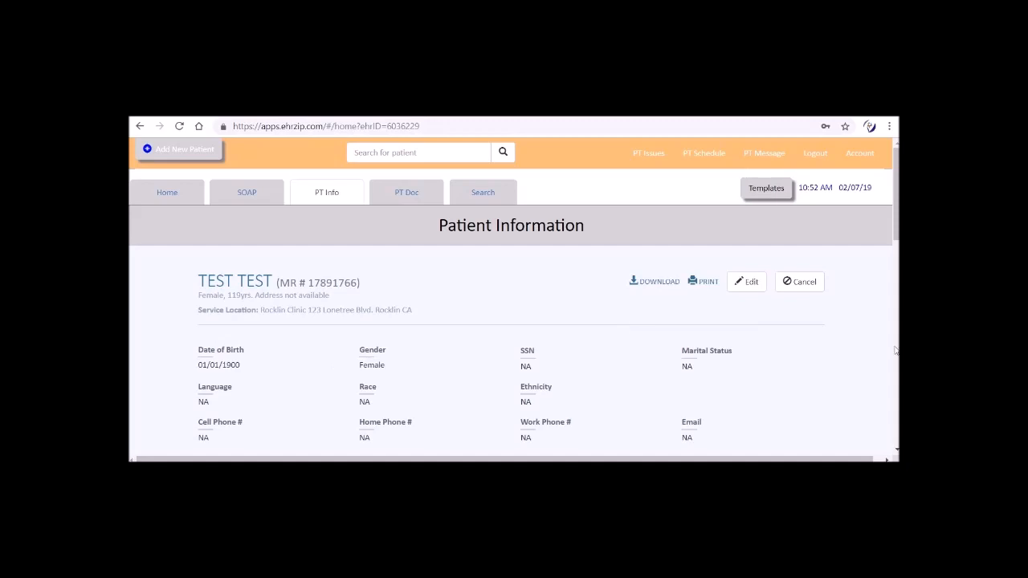
Step: Open the patient settings of the account and enter Test as last and first name with the user name patient01
{"action": "left_click", "coordinate": [856, 156]}
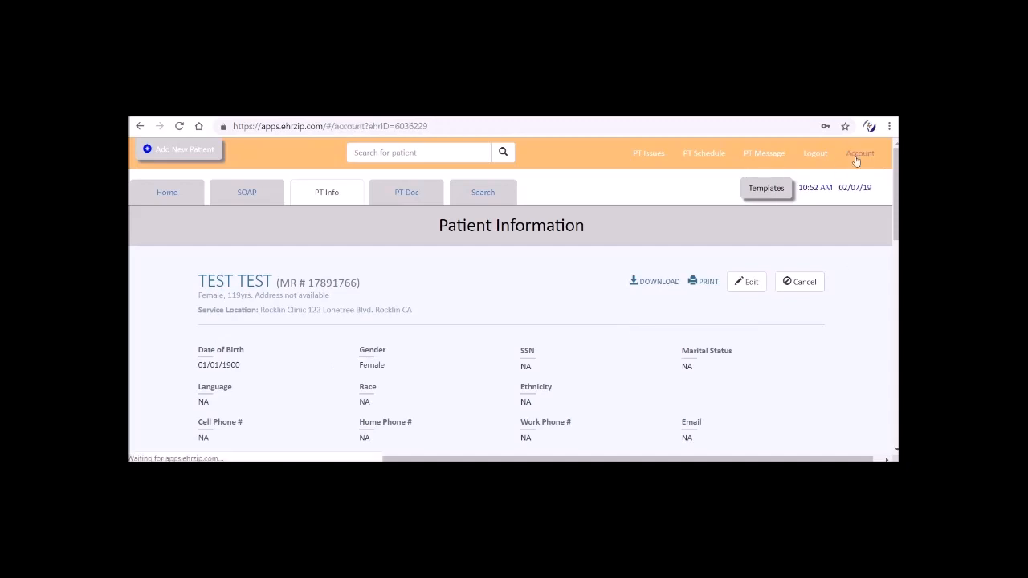
{"action": "left_click", "coordinate": [272, 193]}
{"action": "left_click", "coordinate": [219, 304]}
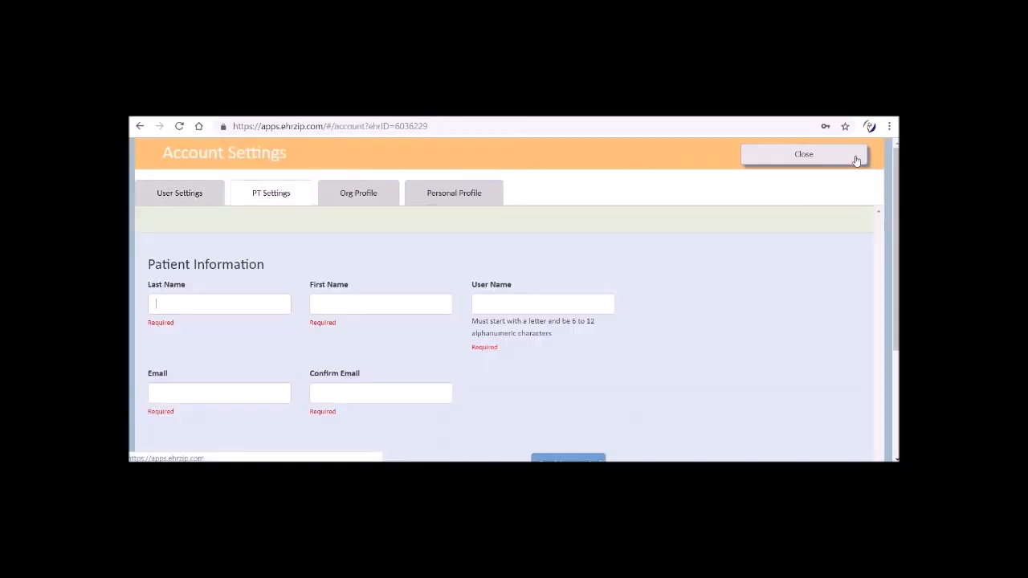
{"action": "type", "text": "test"}
{"action": "left_click", "coordinate": [266, 337]}
{"action": "left_click", "coordinate": [486, 304]}
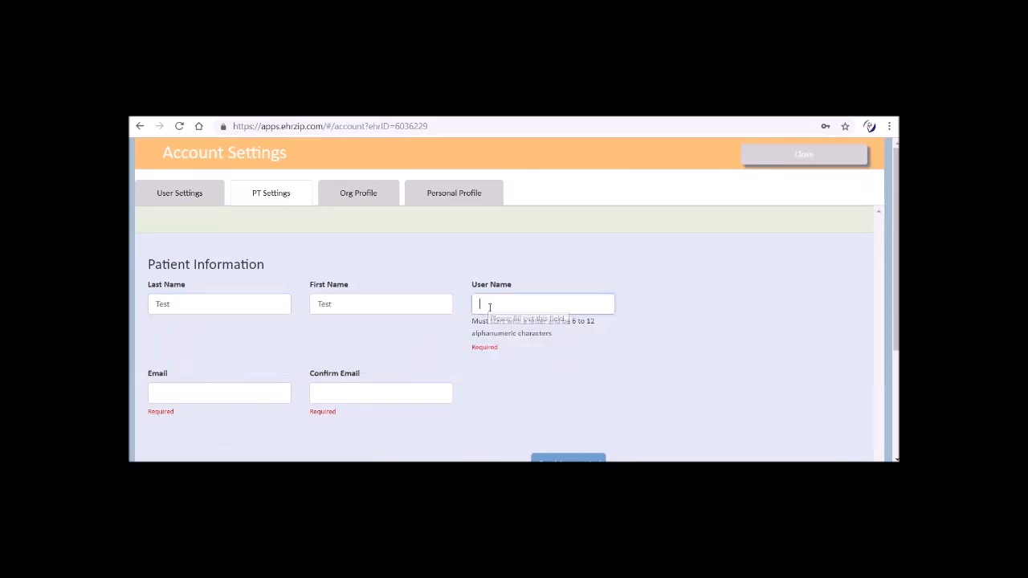
{"action": "type", "text": "patient01"}
Step: Enter and confirm the patient's email address and send the account invite
{"action": "key", "text": "Tab"}
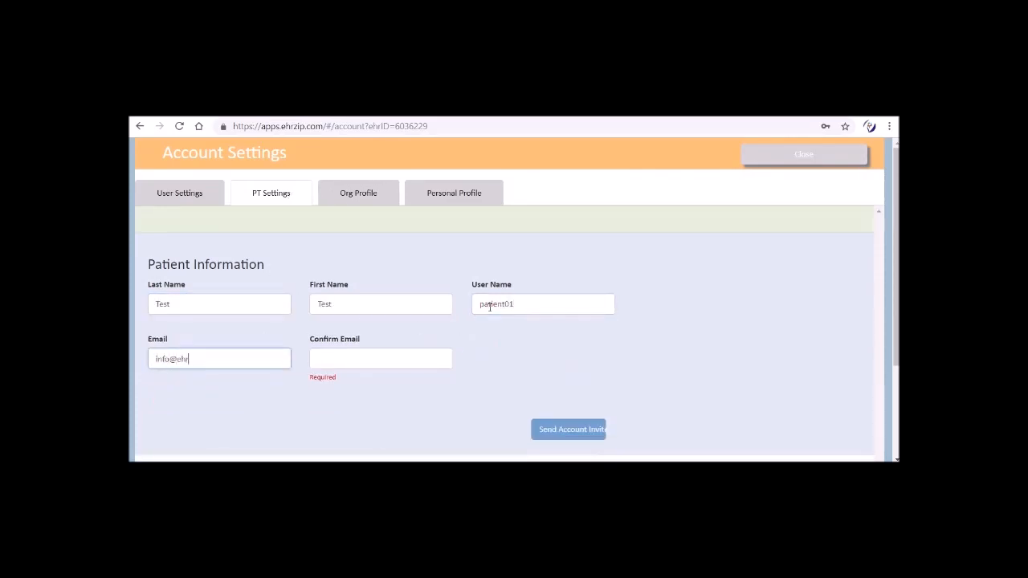
{"action": "key", "text": "Tab"}
{"action": "key", "text": "Return"}
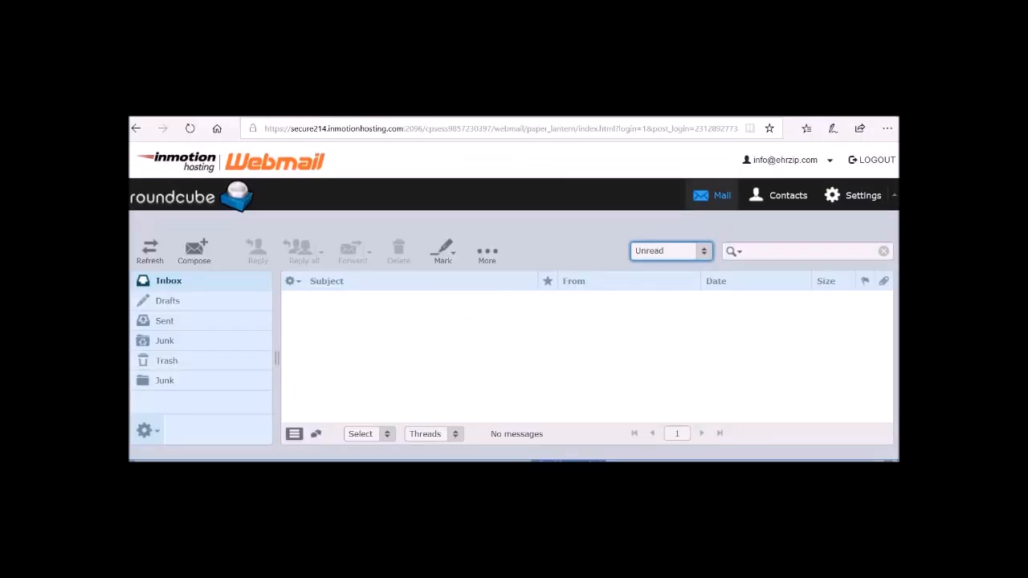
Step: Switch to the Roundcube webmail, refresh the inbox and follow the activation link in the Account Activation message
{"action": "left_click", "coordinate": [150, 254]}
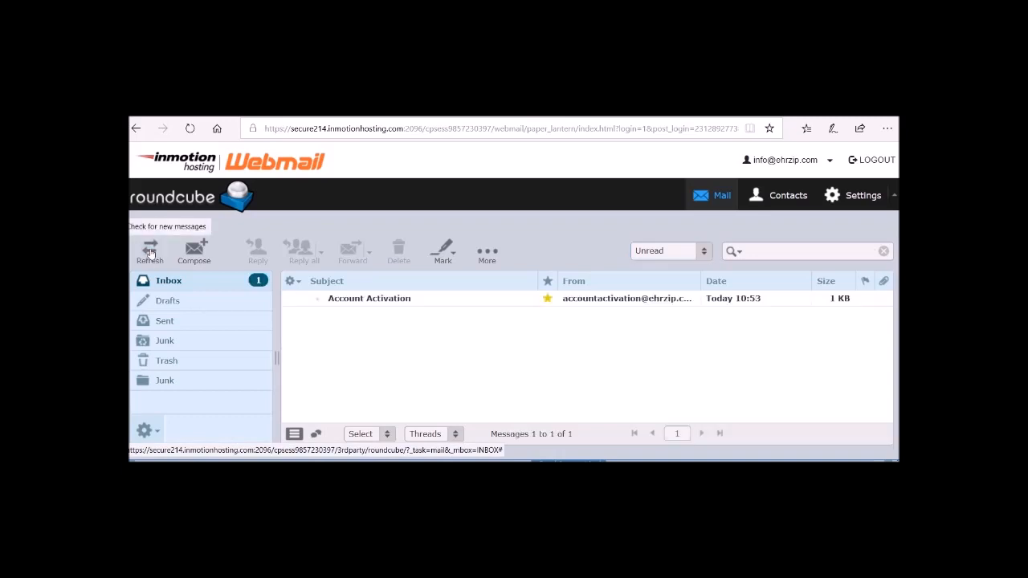
{"action": "left_click", "coordinate": [360, 302]}
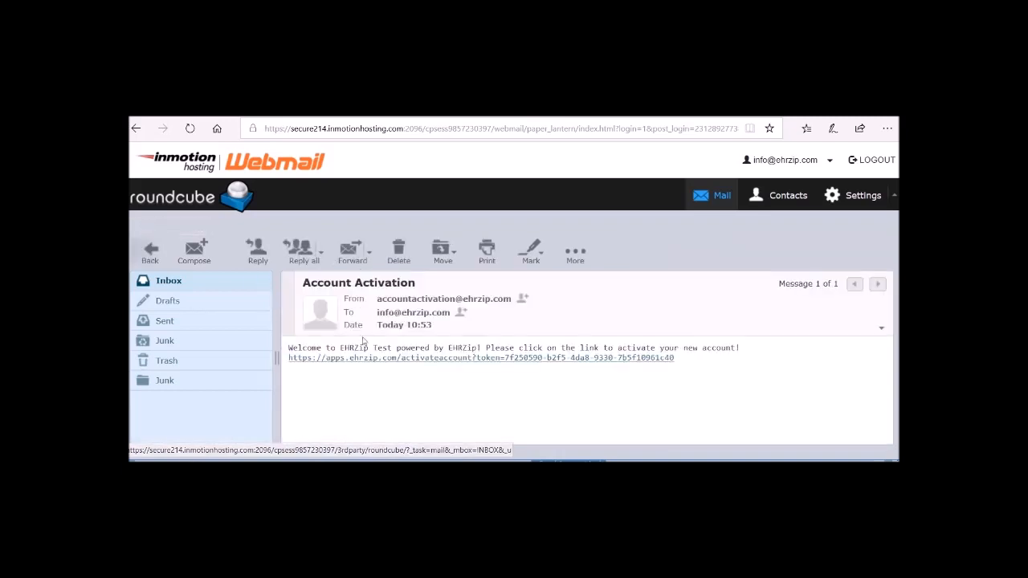
{"action": "left_click", "coordinate": [362, 359]}
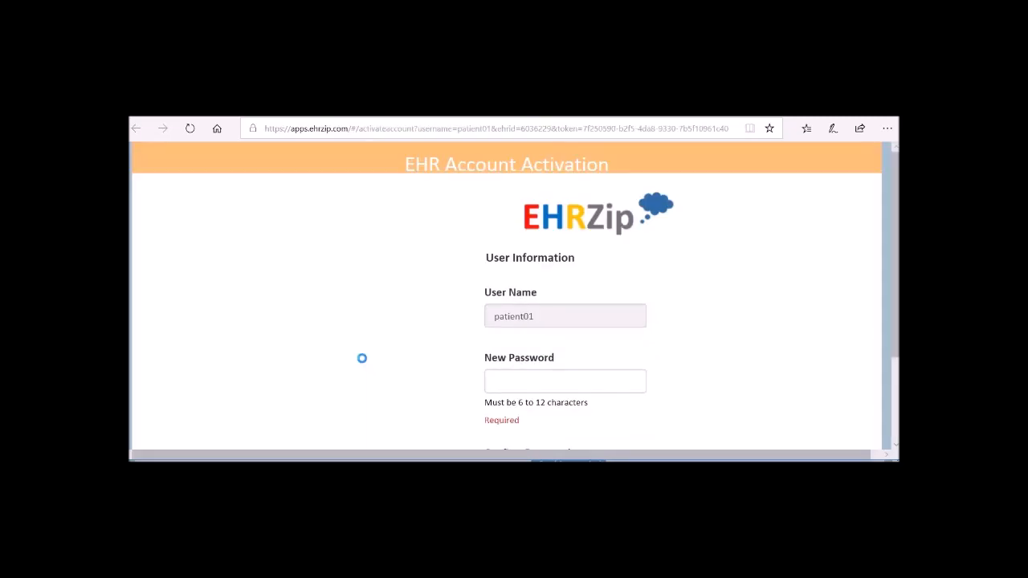
Step: Enter and confirm a new password for patient01 and submit the account activation
{"action": "type", "text": "•••"}
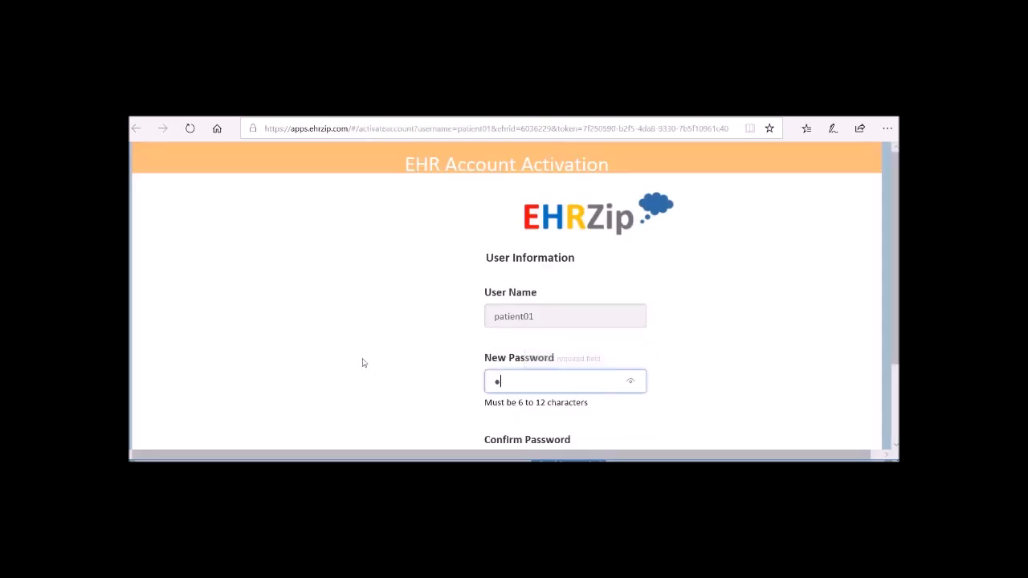
{"action": "type", "text": "•••"}
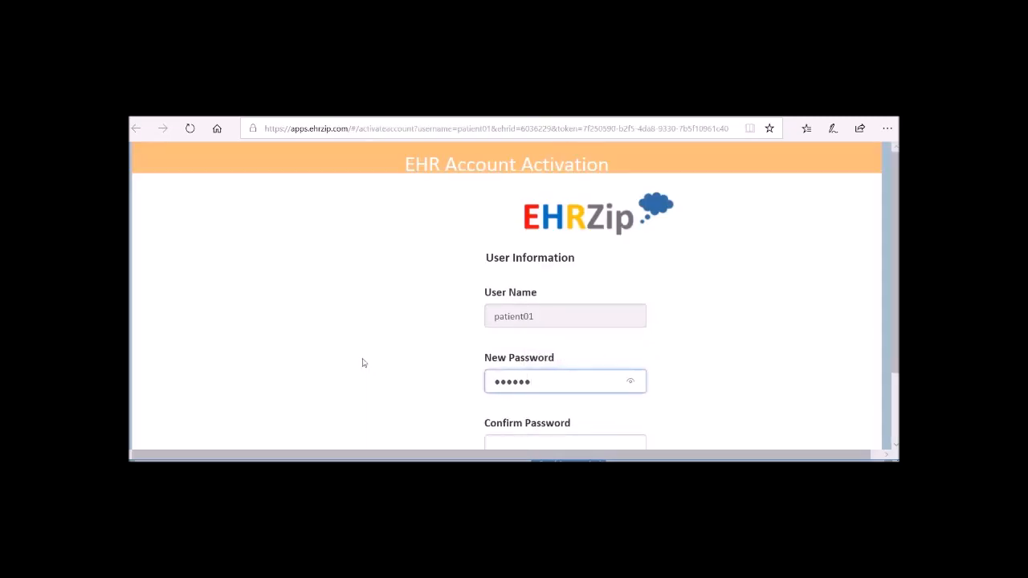
{"action": "key", "text": "Tab"}
{"action": "type", "text": "•••••"}
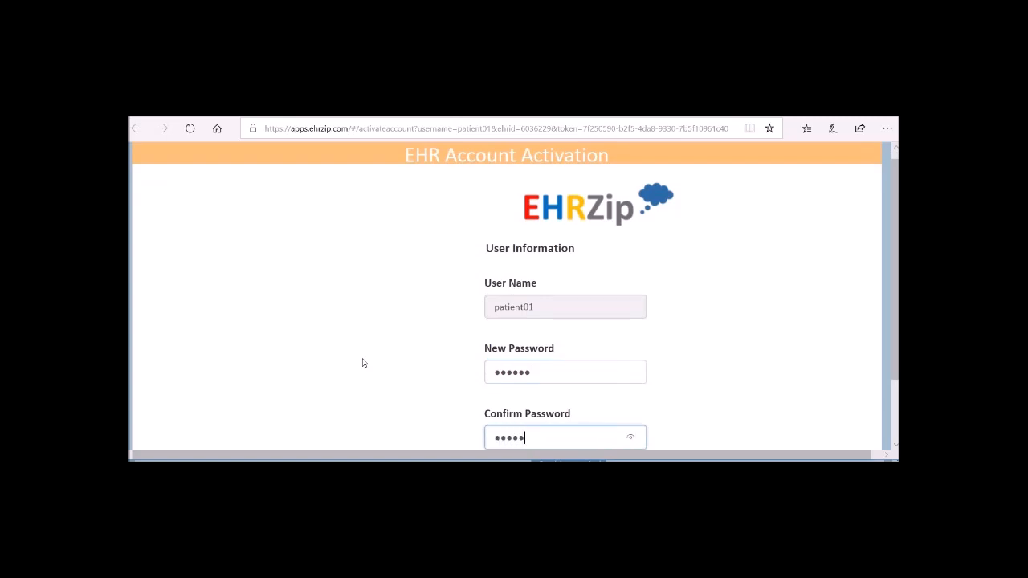
{"action": "type", "text": "•"}
{"action": "key", "text": "Tab"}
{"action": "key", "text": "Return"}
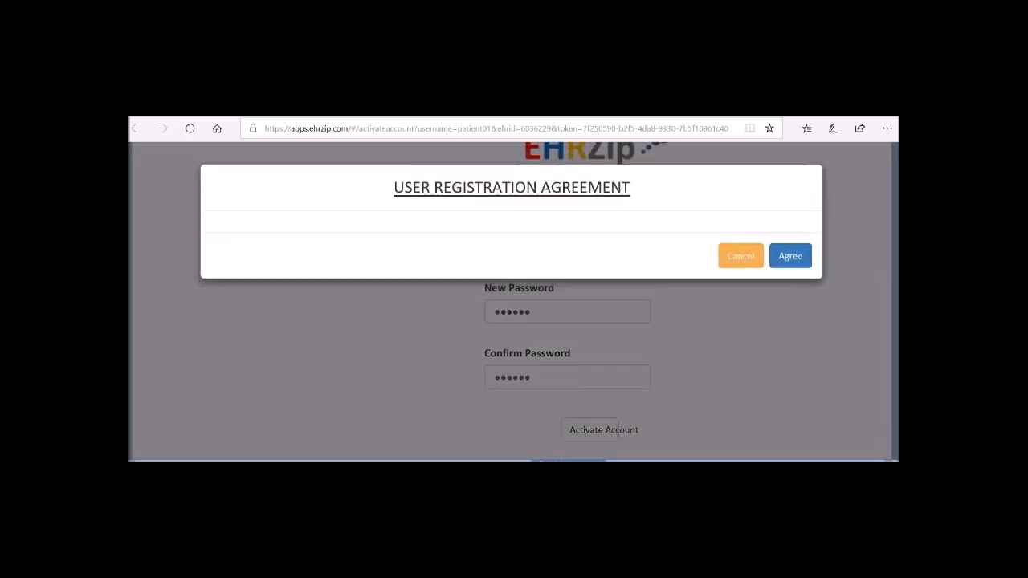
Step: Go through the User Registration Agreement to its end and agree to it
{"action": "scroll", "coordinate": [363, 360], "scroll_direction": "down", "scroll_amount": 5}
{"action": "scroll", "coordinate": [363, 360], "scroll_direction": "down", "scroll_amount": 20}
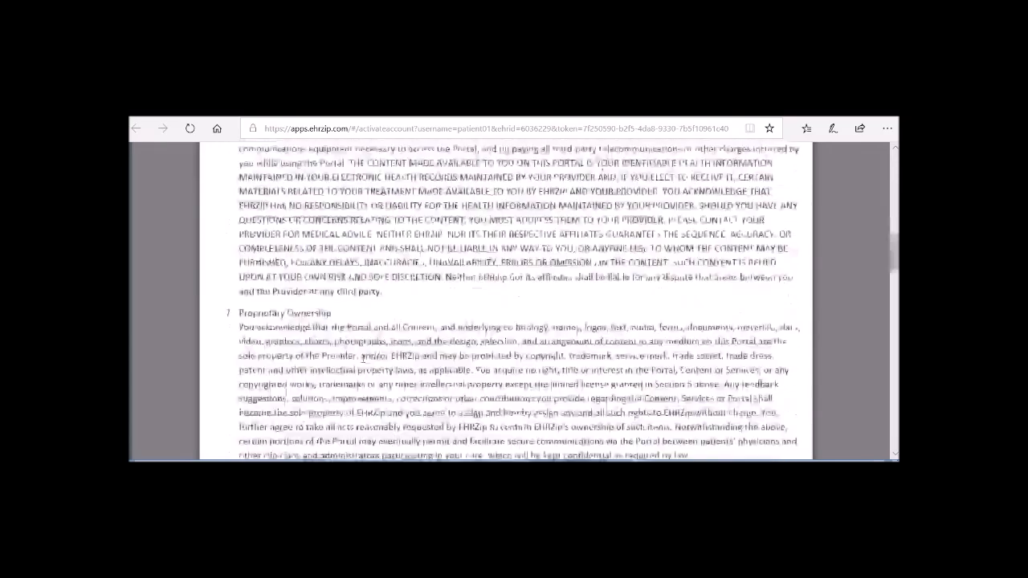
{"action": "scroll", "coordinate": [363, 359], "scroll_direction": "down", "scroll_amount": 15}
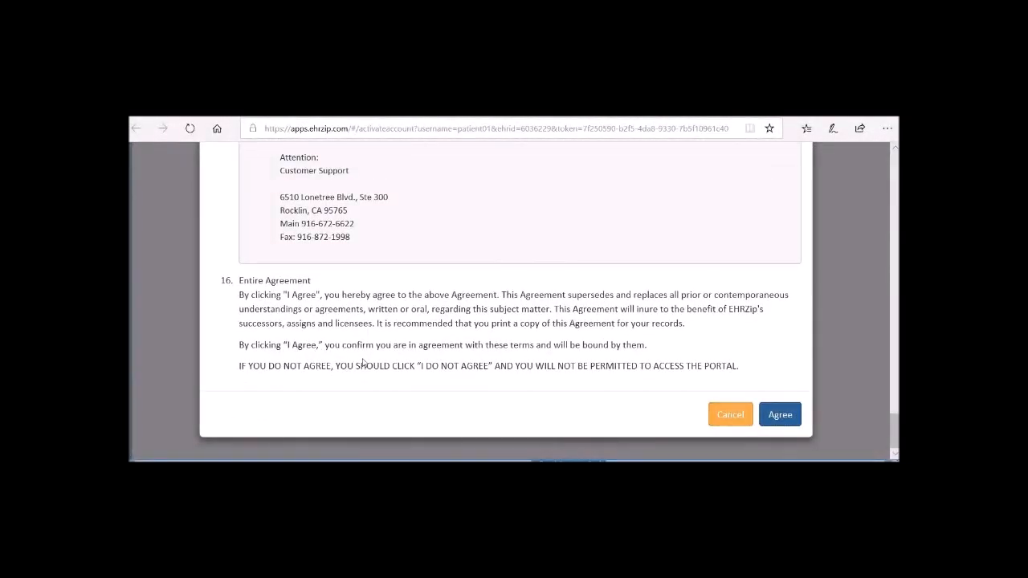
{"action": "key", "text": "Return"}
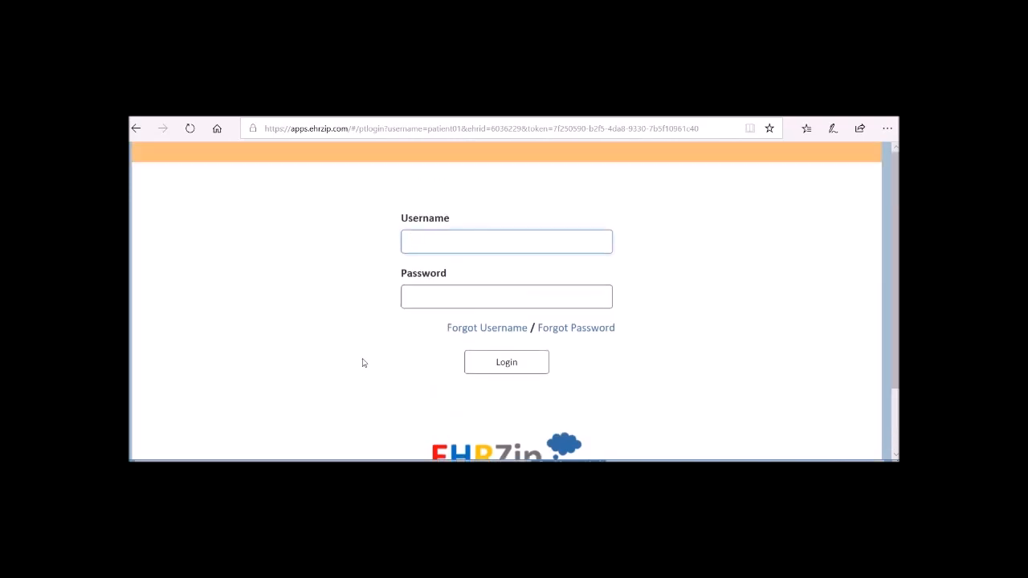
Step: Log in to the patient portal as patient01 with the account password
{"action": "type", "text": "patient01"}
{"action": "key", "text": "Tab"}
{"action": "type", "text": "••••••"}
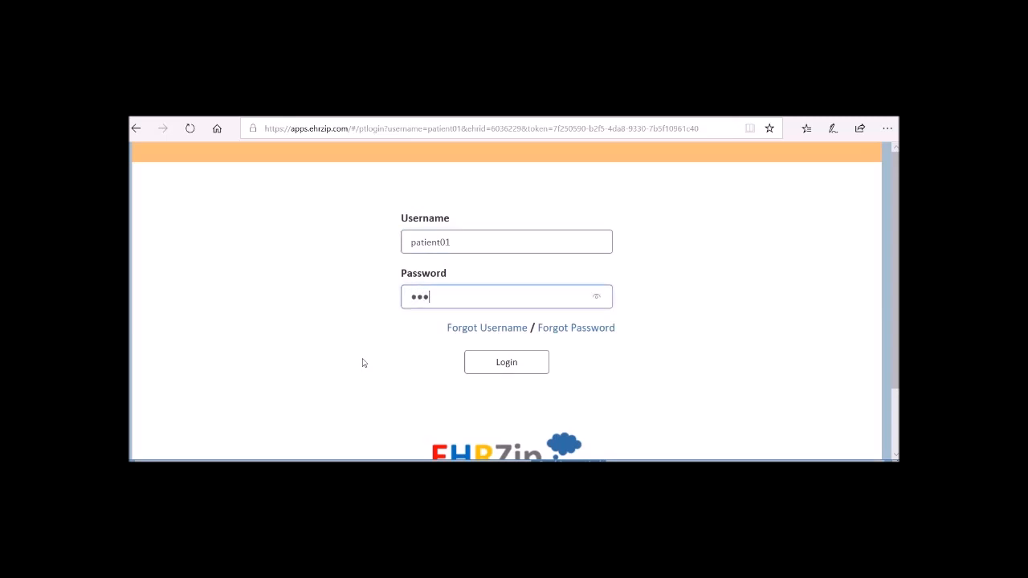
{"action": "key", "text": "Tab"}
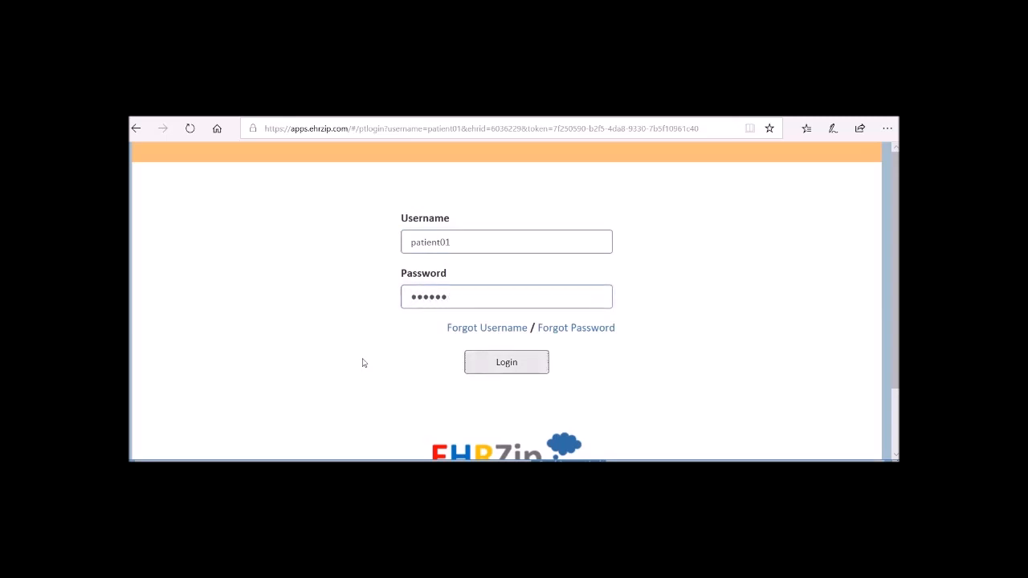
{"action": "key", "text": "Return"}
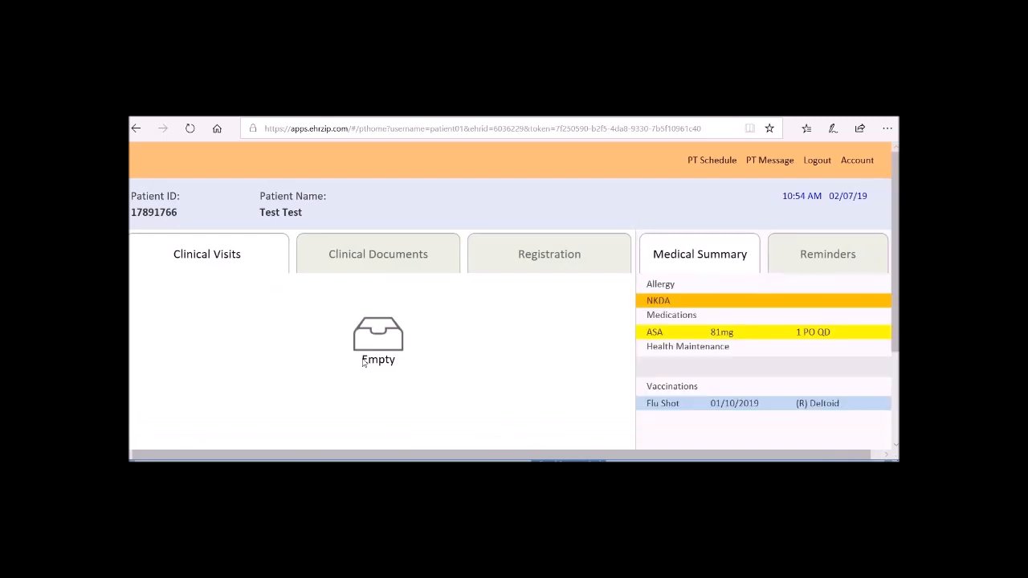
Step: Look through the patient's Clinical Documents, the full Registration record and the Reminders in the portal
{"action": "left_click", "coordinate": [363, 254]}
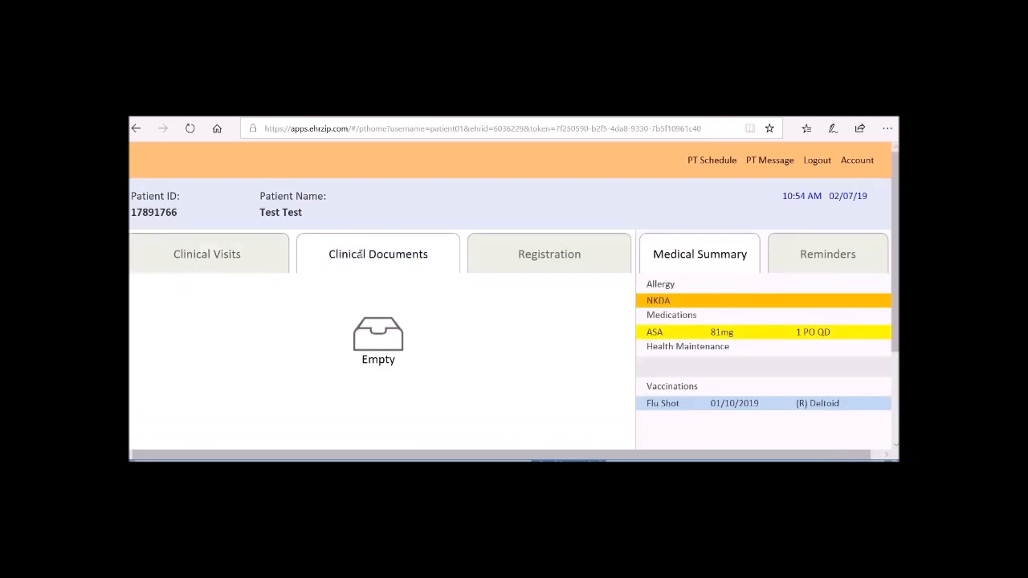
{"action": "left_click", "coordinate": [516, 256]}
{"action": "scroll", "coordinate": [517, 256], "scroll_direction": "down", "scroll_amount": 5}
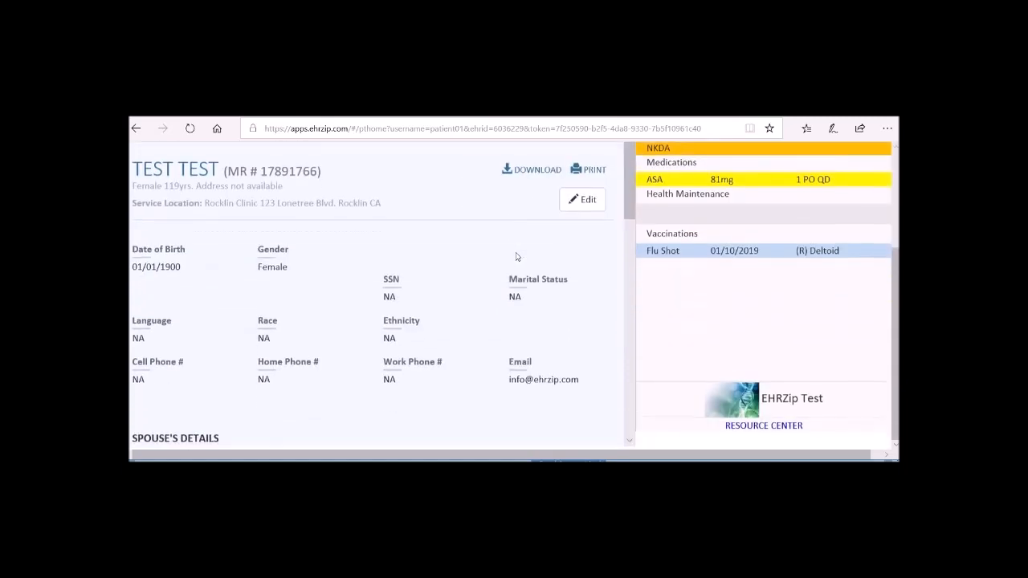
{"action": "scroll", "coordinate": [516, 253], "scroll_direction": "down", "scroll_amount": 6}
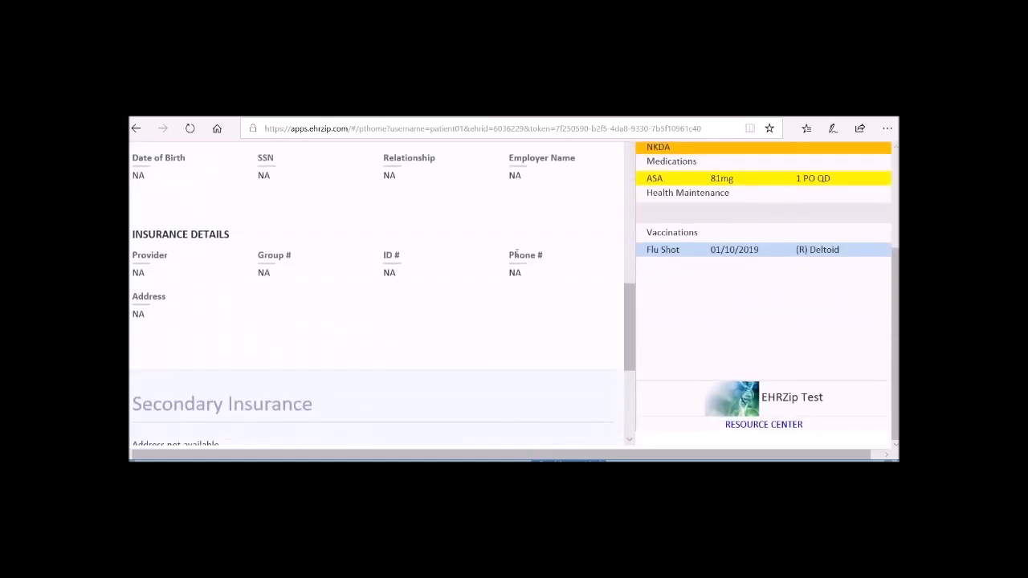
{"action": "scroll", "coordinate": [516, 253], "scroll_direction": "up", "scroll_amount": 4}
{"action": "scroll", "coordinate": [516, 253], "scroll_direction": "up", "scroll_amount": 6}
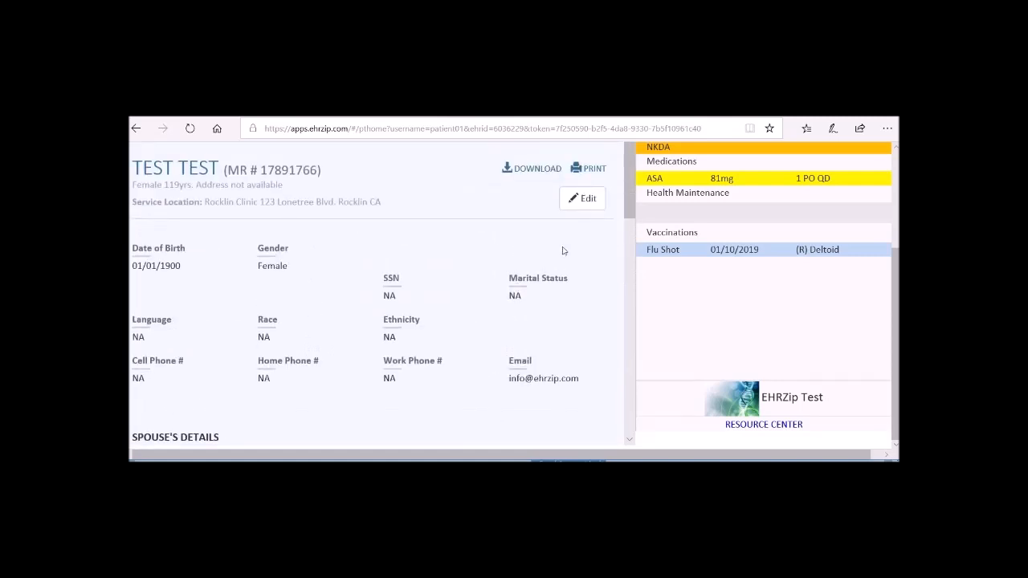
{"action": "scroll", "coordinate": [683, 269], "scroll_direction": "up", "scroll_amount": 1}
{"action": "scroll", "coordinate": [684, 271], "scroll_direction": "up", "scroll_amount": 1}
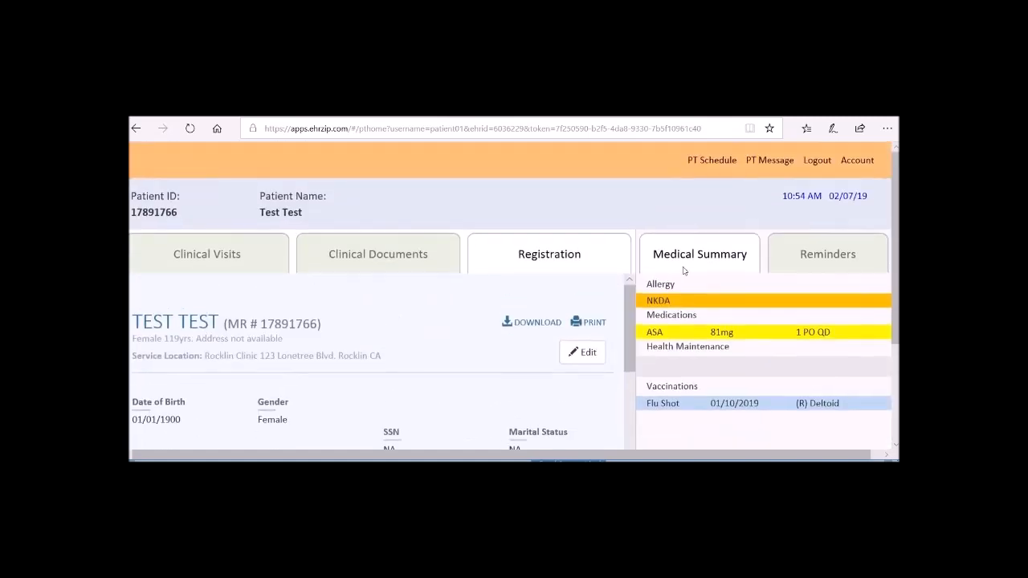
{"action": "left_click", "coordinate": [800, 254]}
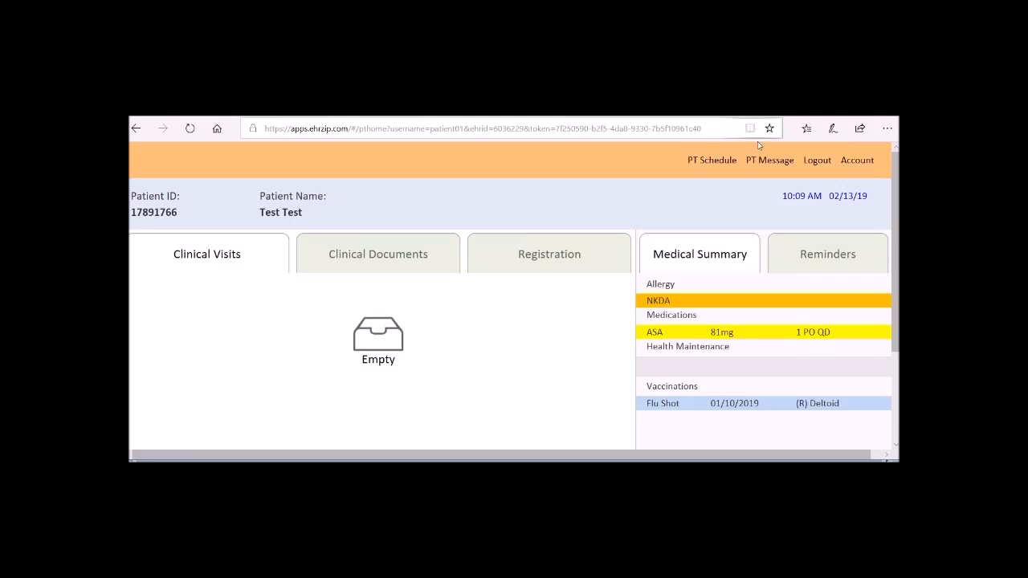
Step: Send the message "Hi" from the patient portal to the clinic and close the Patient Message page
{"action": "left_click", "coordinate": [761, 161]}
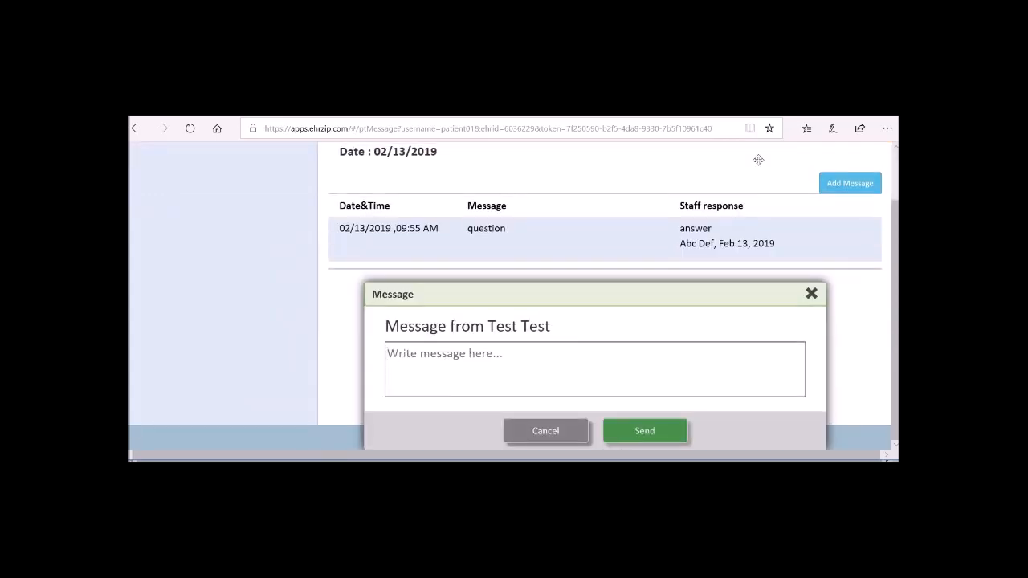
{"action": "type", "text": "Hi"}
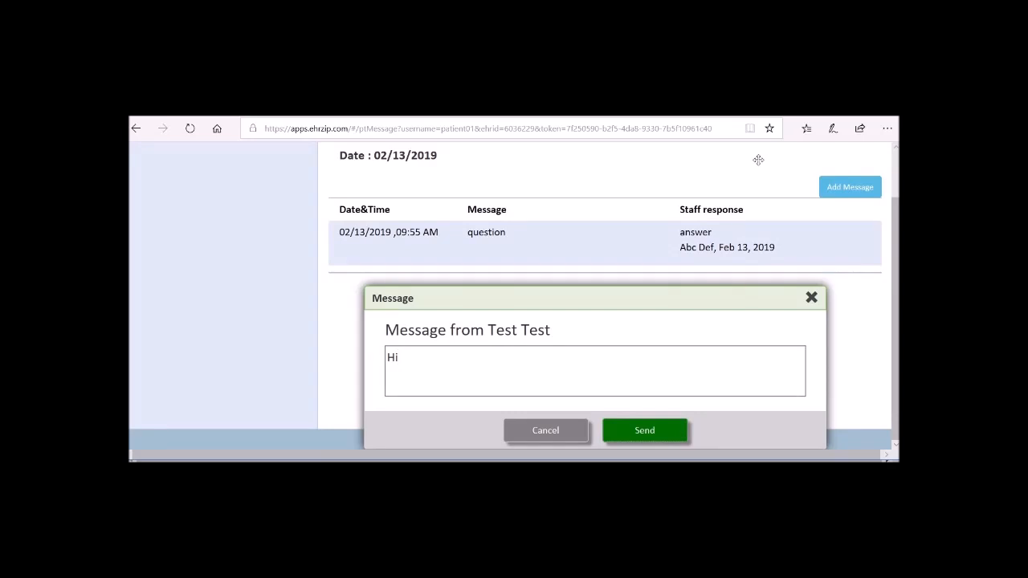
{"action": "key", "text": "Return"}
{"action": "scroll", "coordinate": [758, 160], "scroll_direction": "up", "scroll_amount": 1}
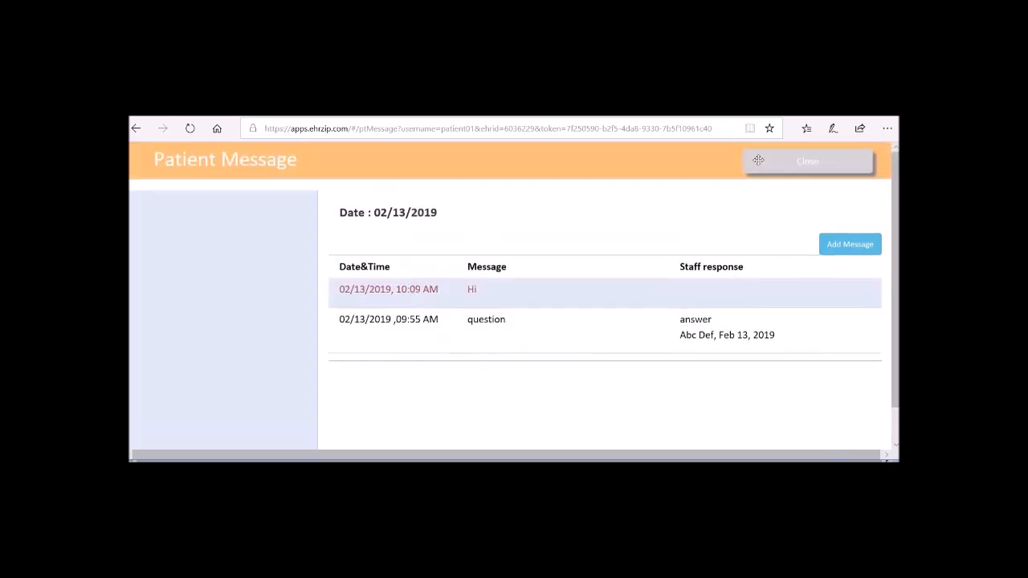
{"action": "left_click", "coordinate": [760, 164]}
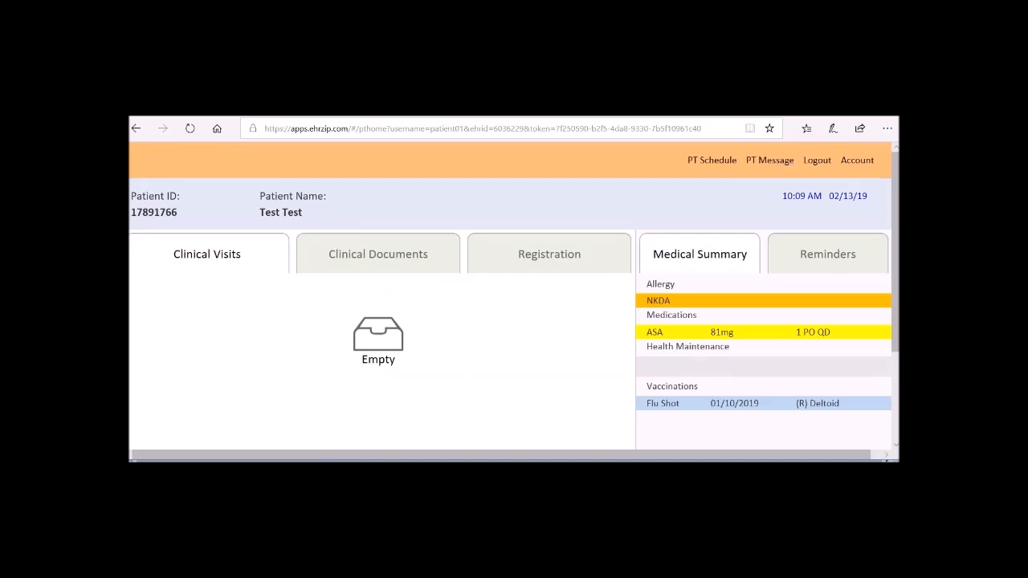
Step: In the clinical staff account, answer the patient's "Hi" message with "Hello", and open the messages in the patient portal to view the reply
{"action": "key", "text": "alt+Tab"}
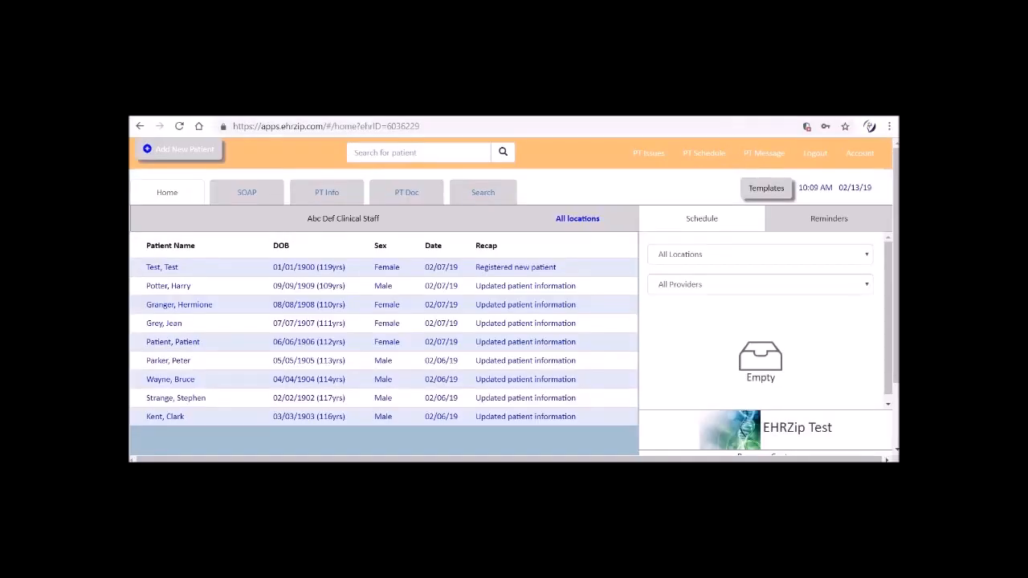
{"action": "left_click", "coordinate": [754, 153]}
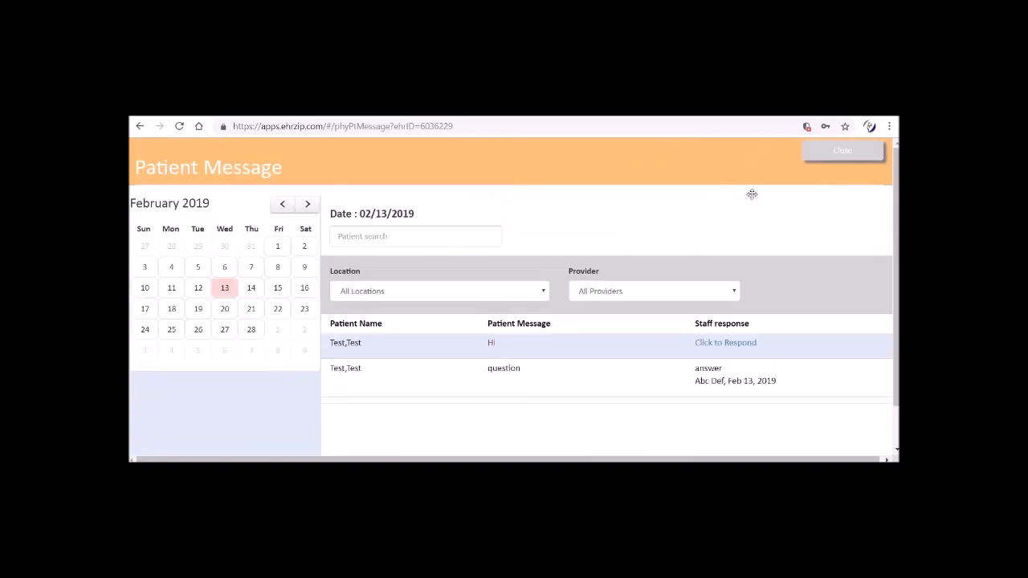
{"action": "left_click", "coordinate": [749, 344]}
{"action": "type", "text": "Hello"}
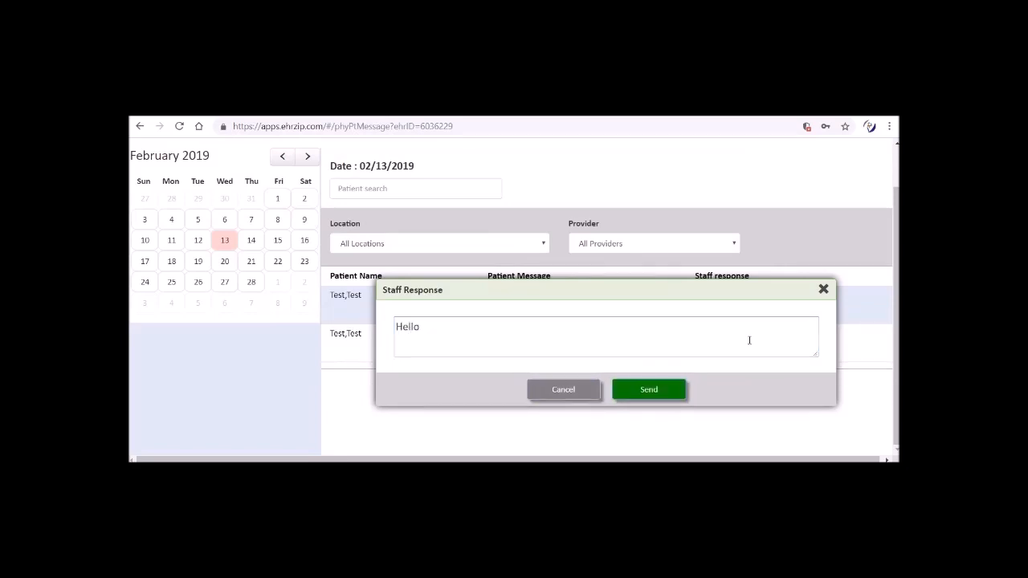
{"action": "key", "text": "Return"}
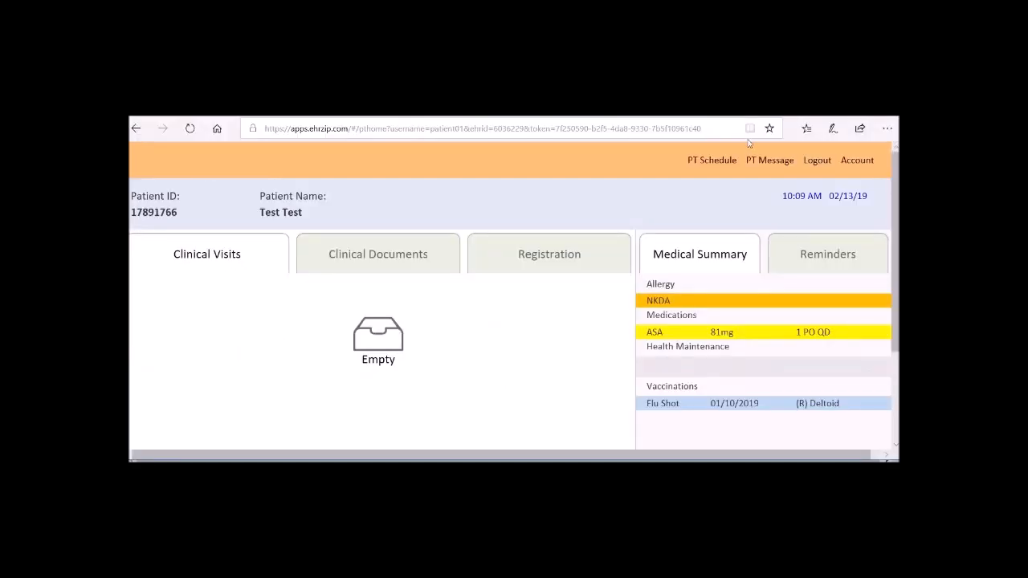
{"action": "left_click", "coordinate": [748, 164]}
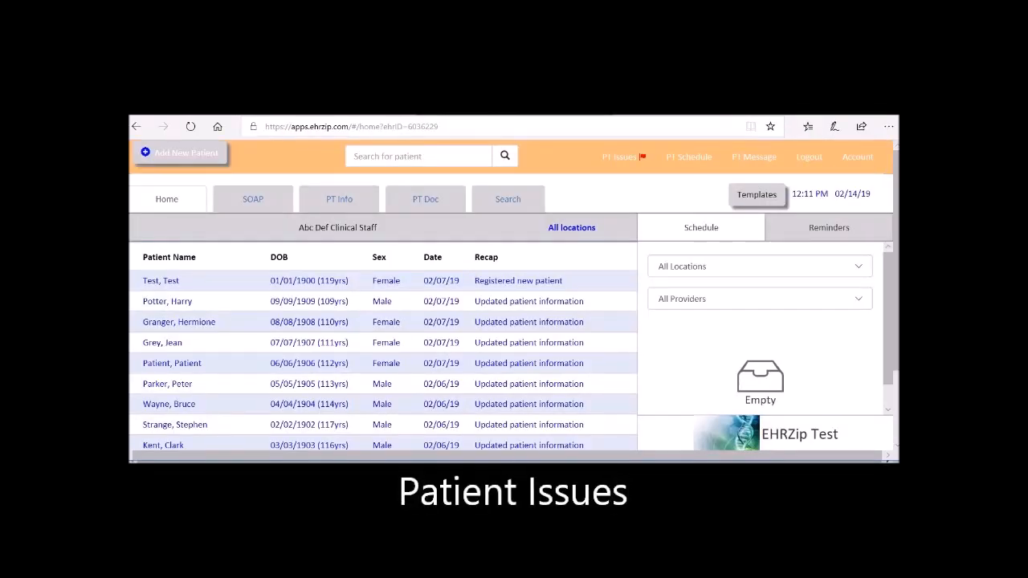
Step: In the clinical staff account's Patient Issues, search for "test" and start a new issue for the matching patient
{"action": "left_click", "coordinate": [624, 156]}
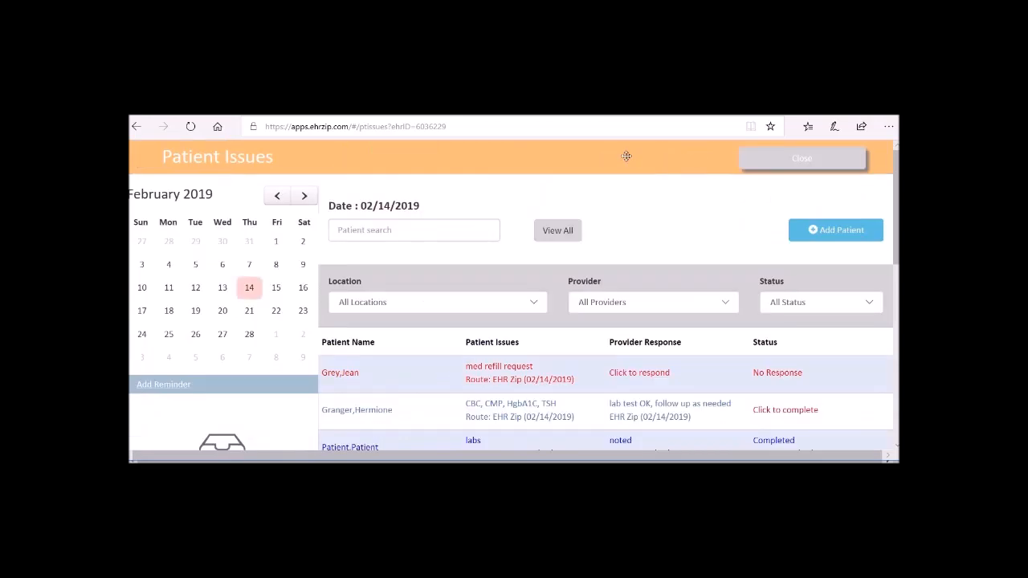
{"action": "type", "text": "test"}
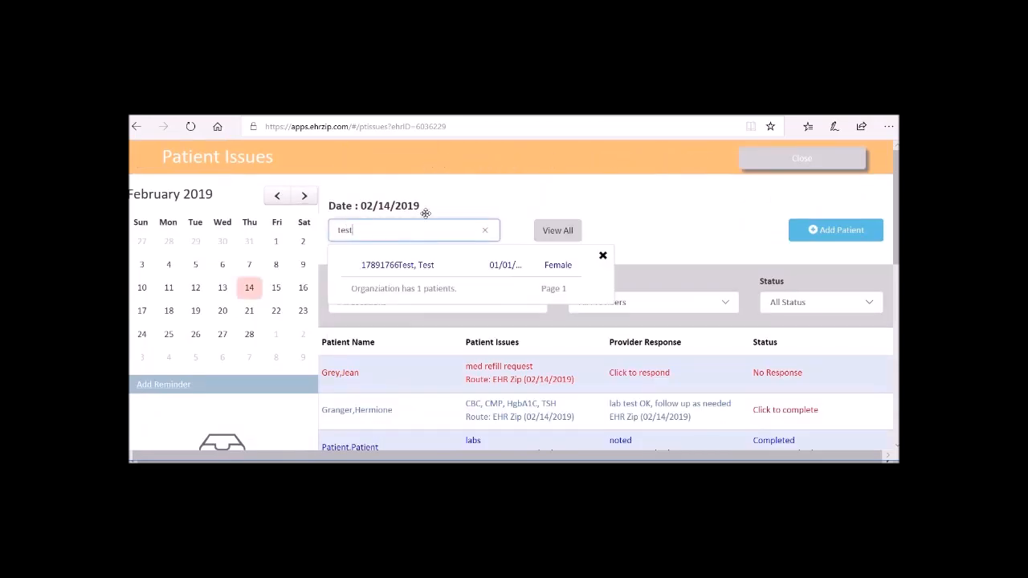
{"action": "left_click", "coordinate": [424, 267]}
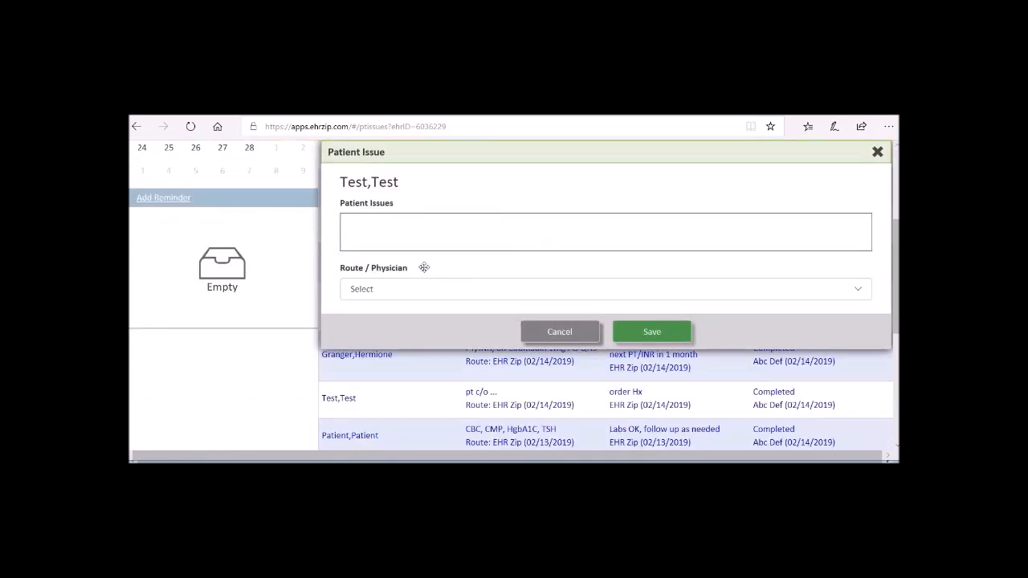
Step: Enter "pt c/o ..." as the patient issue, route it to EHR Zip and save it
{"action": "left_click", "coordinate": [424, 240]}
{"action": "type", "text": "p"}
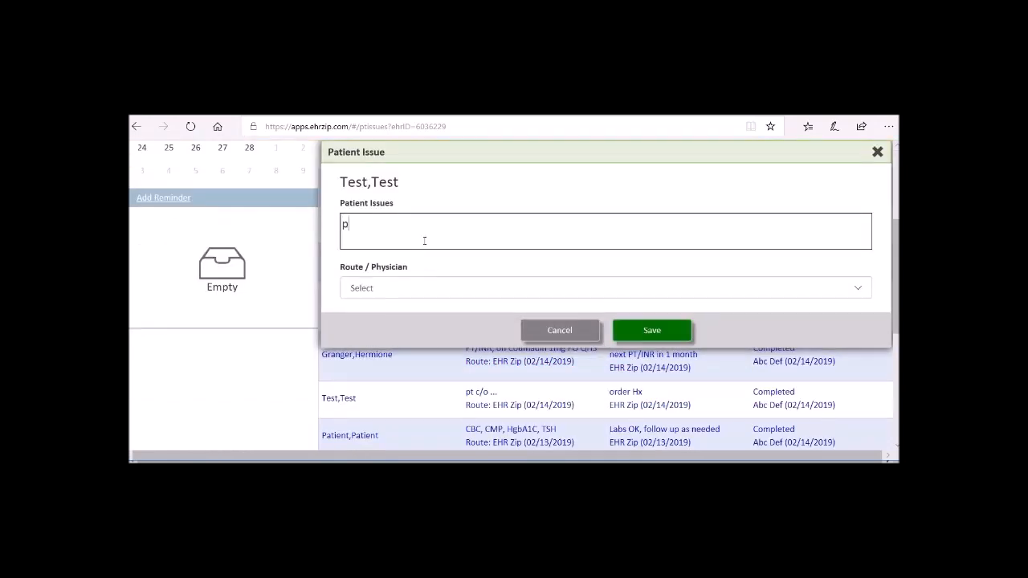
{"action": "type", "text": "t c/o "}
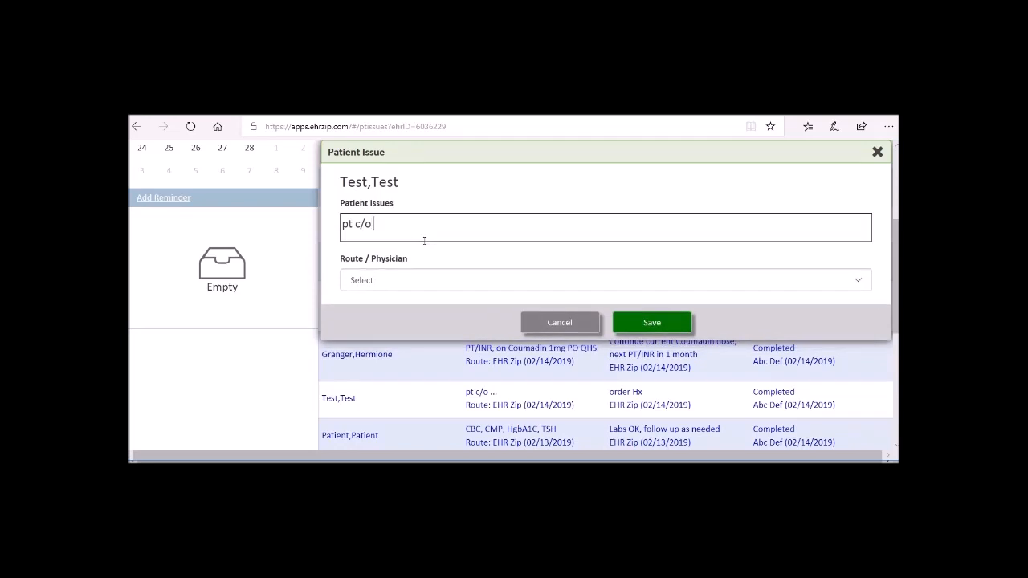
{"action": "type", "text": "..."}
{"action": "key", "text": "Tab"}
{"action": "key", "text": "Down"}
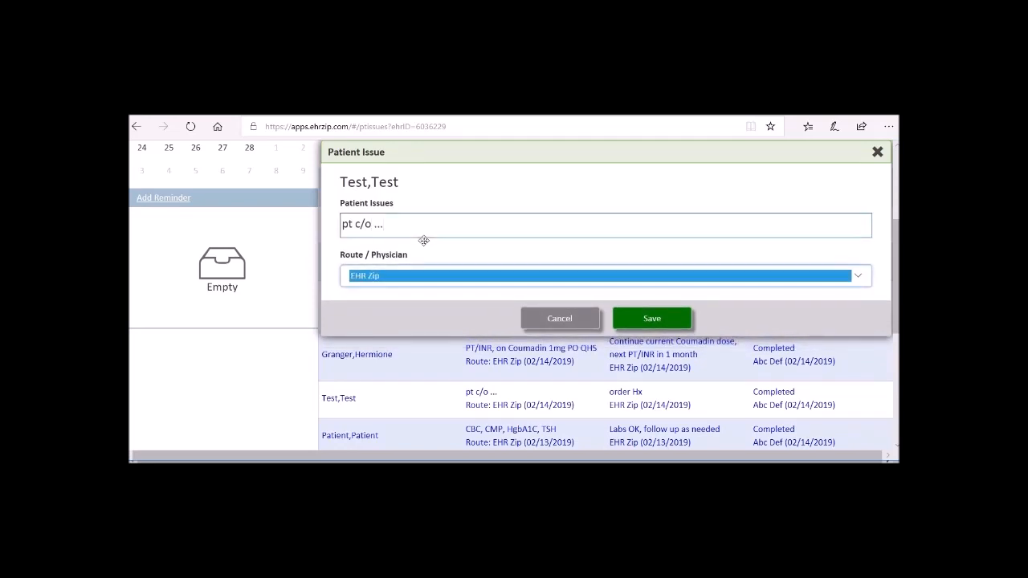
{"action": "key", "text": "Tab"}
{"action": "key", "text": "Return"}
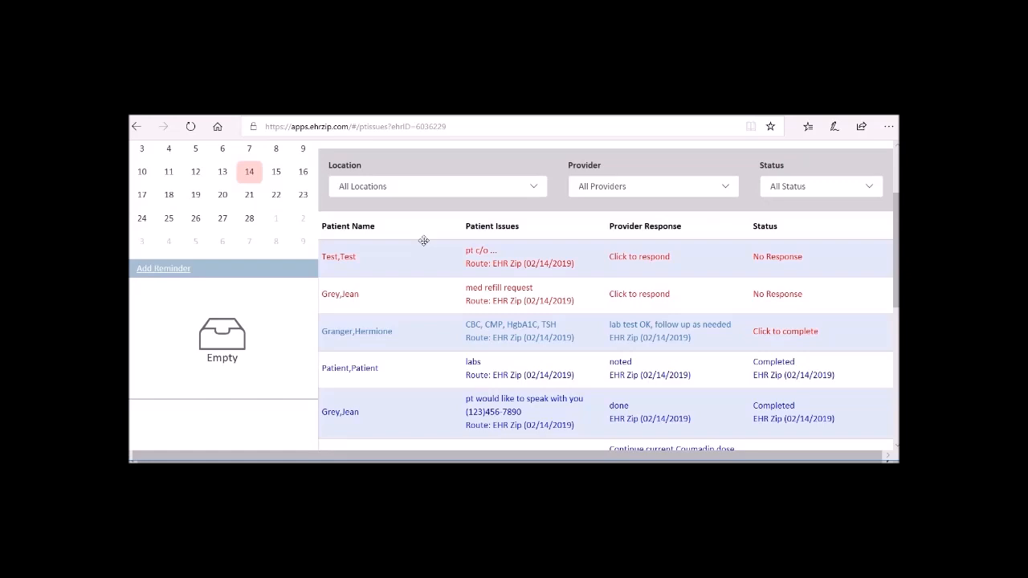
{"action": "scroll", "coordinate": [423, 240], "scroll_direction": "up", "scroll_amount": 3}
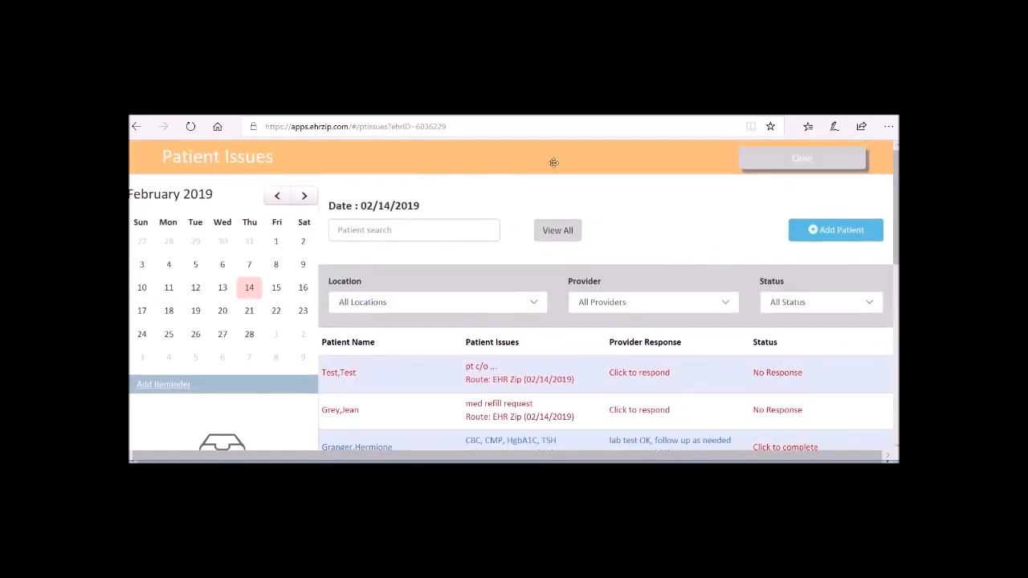
{"action": "left_click", "coordinate": [747, 162]}
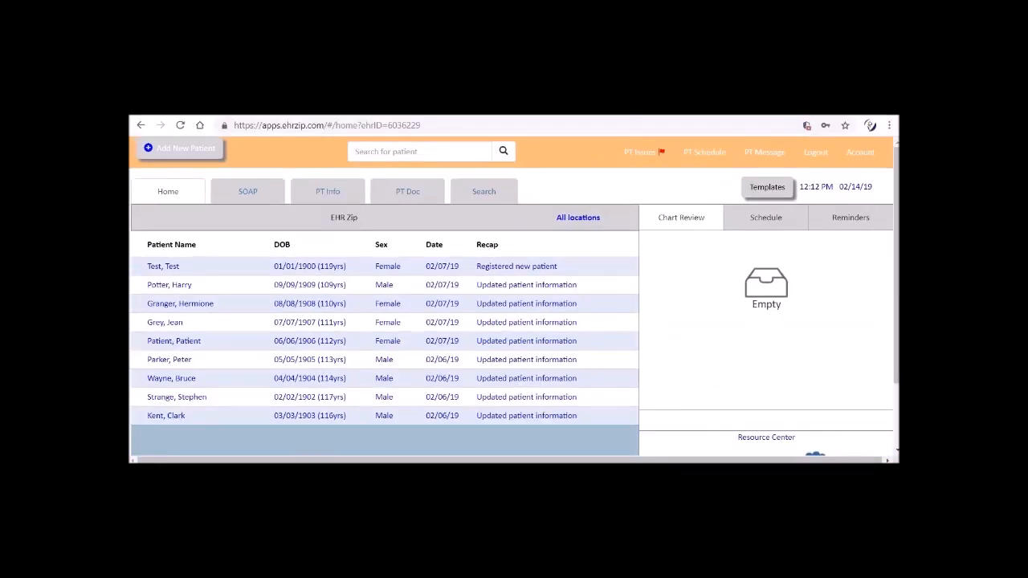
Step: In the EHR Zip provider account's Patient Issues, respond "order Hx" to the new "pt c/o ..." issue and save the response
{"action": "left_click", "coordinate": [640, 155]}
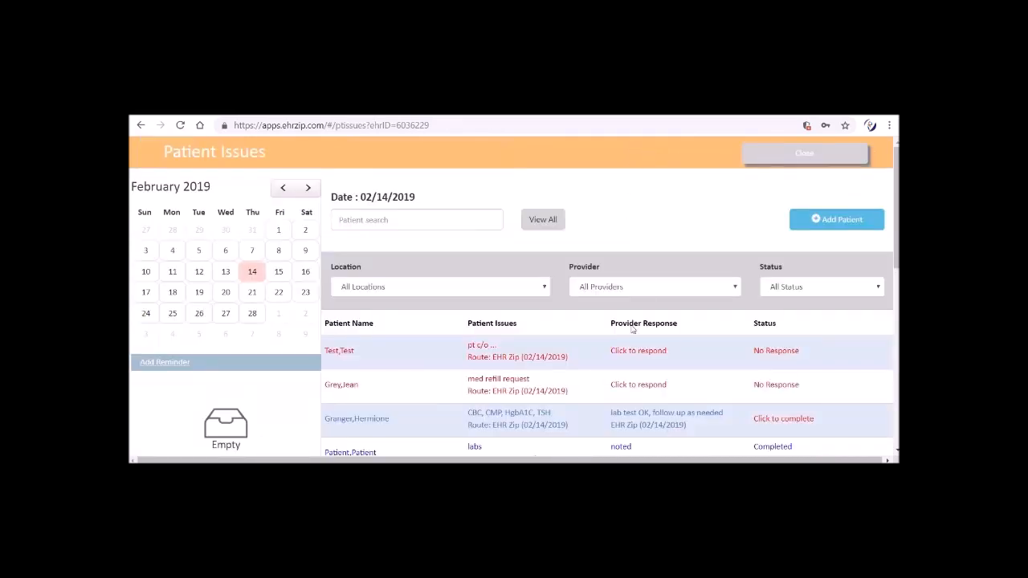
{"action": "left_click", "coordinate": [631, 348]}
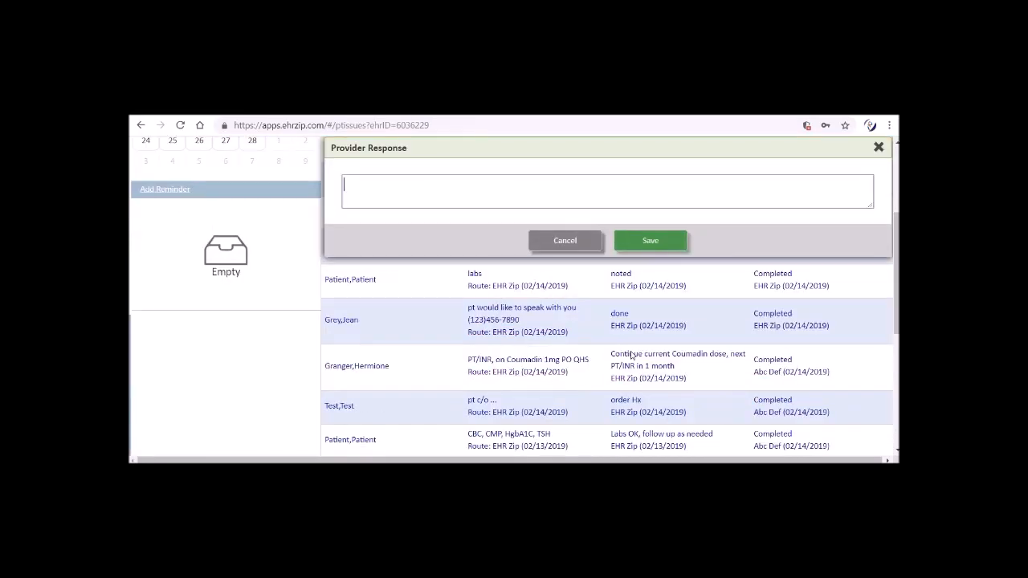
{"action": "type", "text": "order Hx"}
{"action": "key", "text": "Tab"}
{"action": "key", "text": "Tab"}
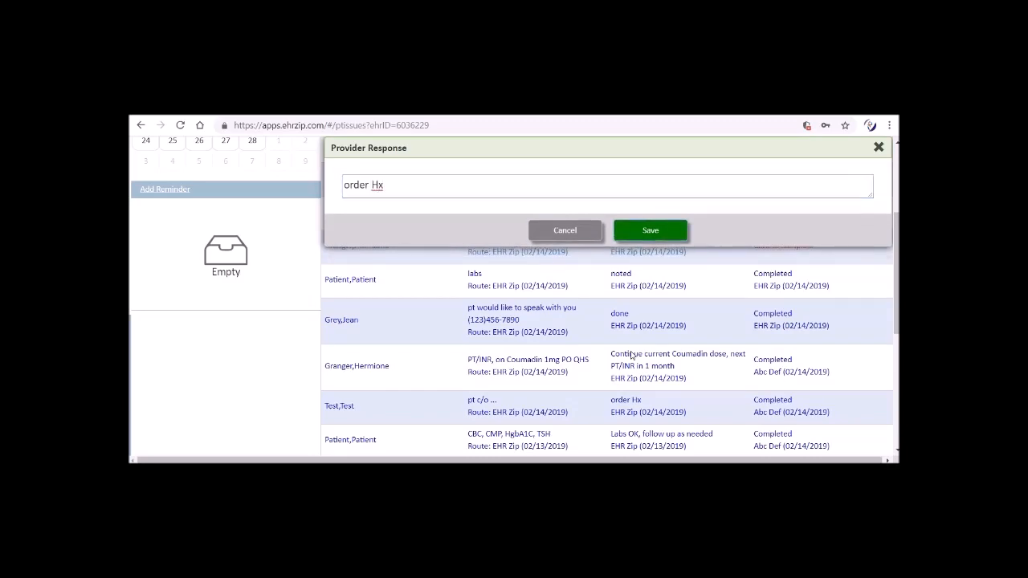
{"action": "key", "text": "Return"}
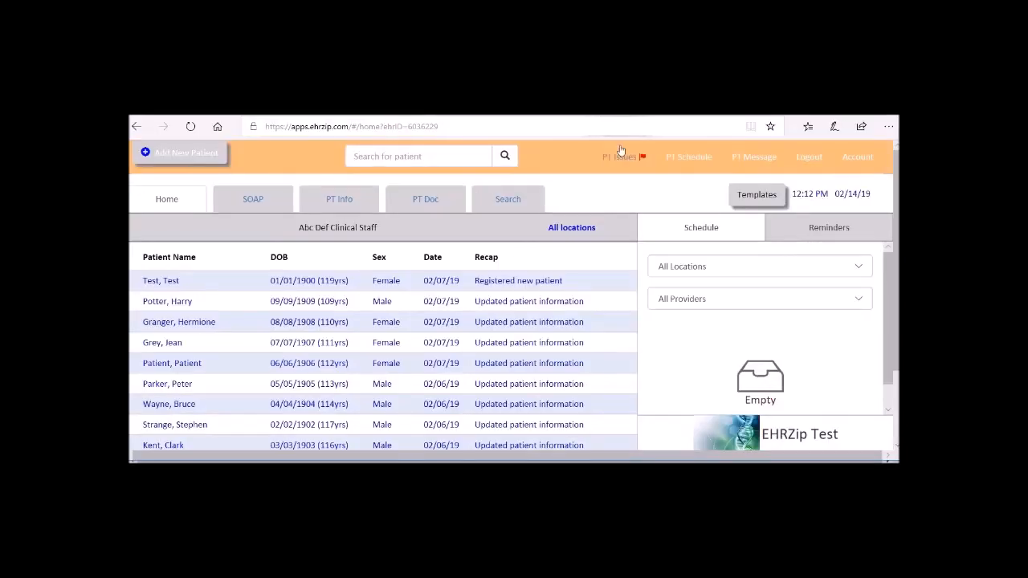
Step: Return to the clinical staff account and mark the "pt c/o ..." issue as completed
{"action": "left_click", "coordinate": [621, 153]}
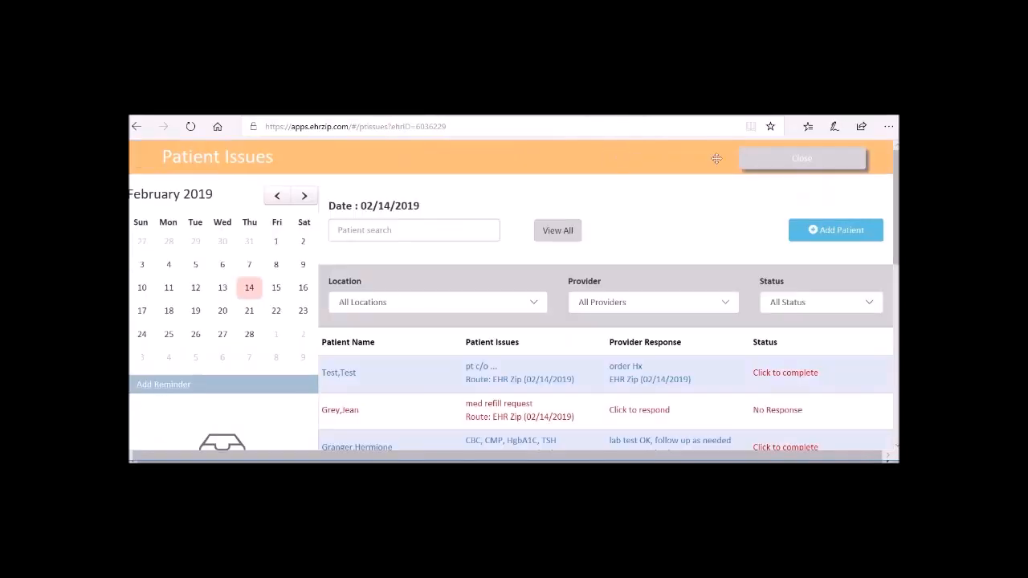
{"action": "left_click", "coordinate": [762, 374]}
{"action": "left_click", "coordinate": [490, 258]}
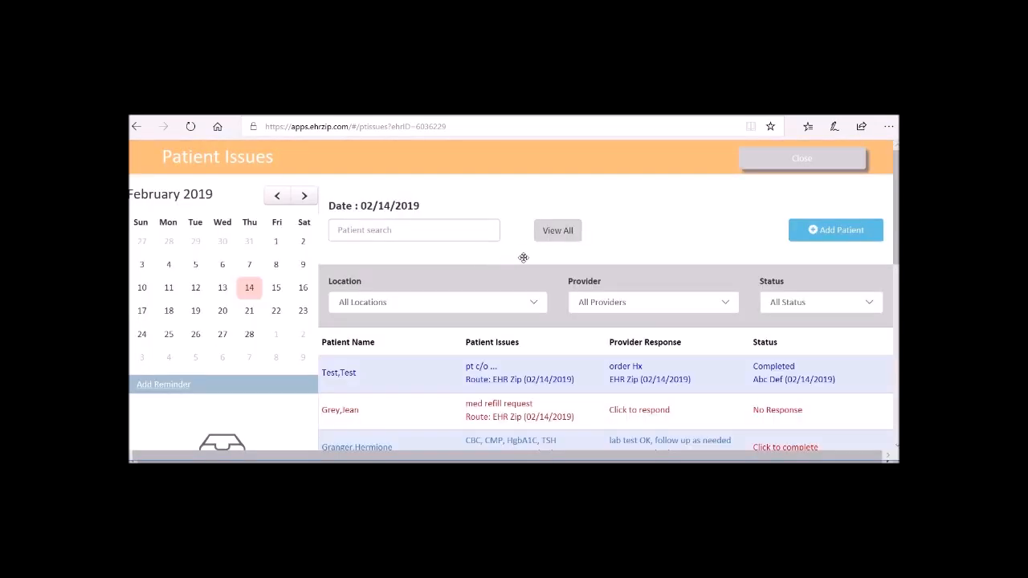
Step: Check the location filter, leave it at All Locations, and filter the patient issues by provider EHR Zip
{"action": "left_click", "coordinate": [535, 304]}
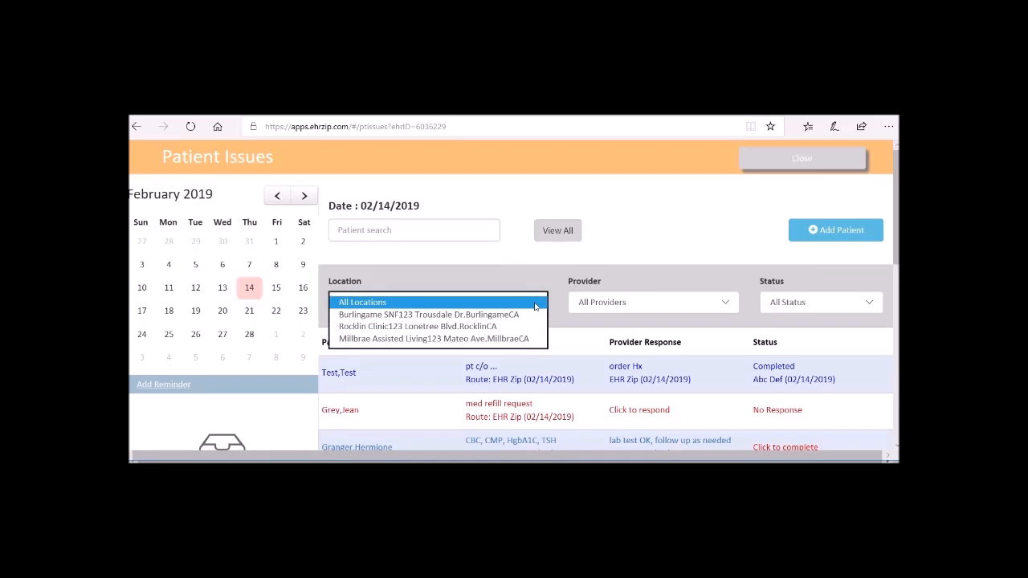
{"action": "key", "text": "Up"}
{"action": "key", "text": "Up"}
{"action": "key", "text": "Up"}
{"action": "key", "text": "Tab"}
{"action": "key", "text": "Down"}
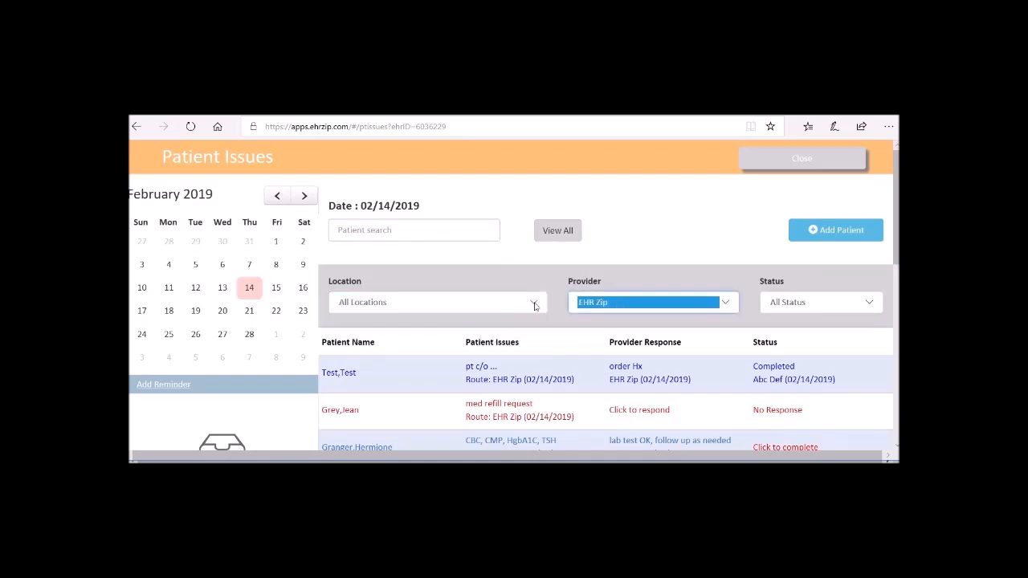